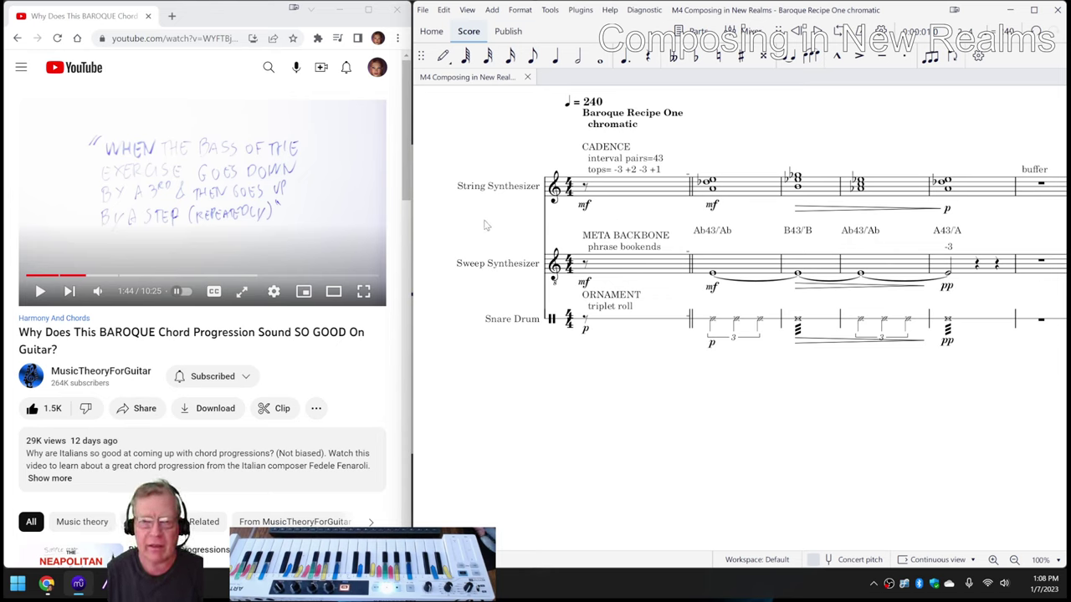
# Play back the Baroque Recipe One score, then show the 'Already Fording' concept sketch in the photo viewer.
pyautogui.press('space')
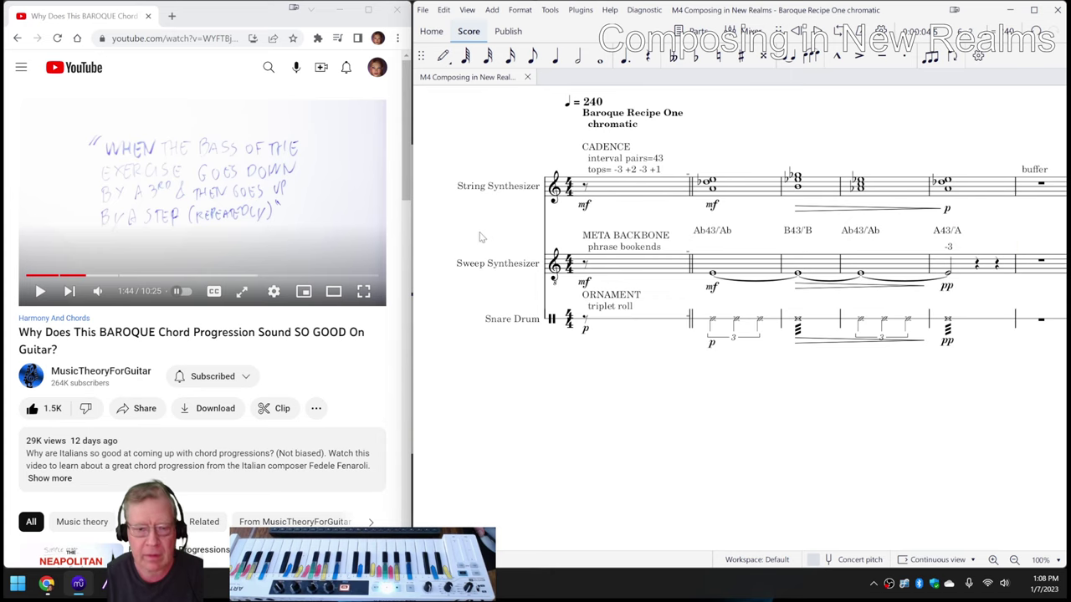
pyautogui.click(105, 583)
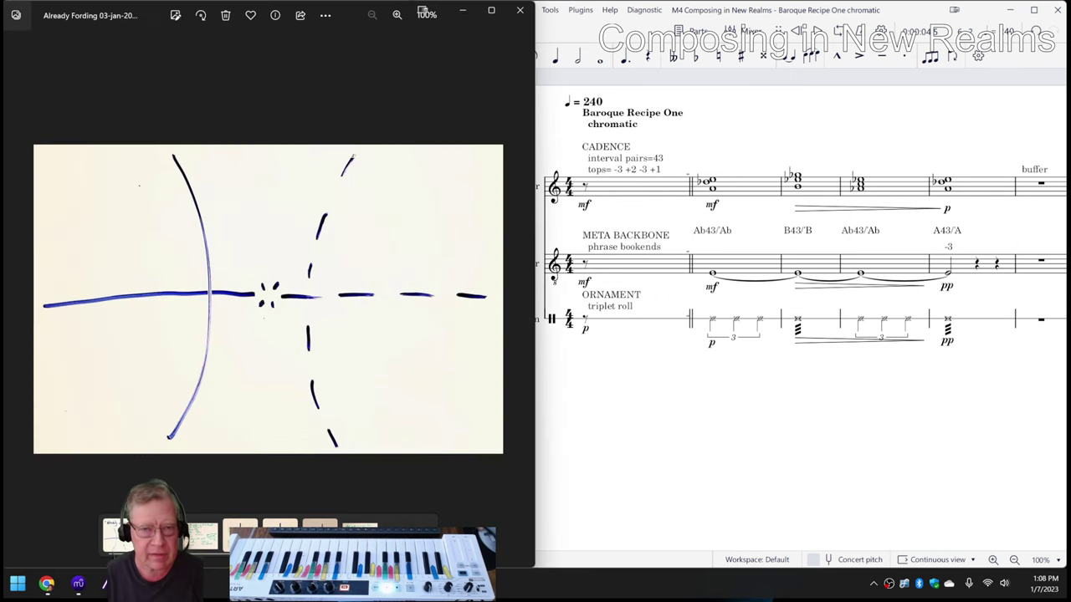
# Bring the Magic Music Visuals project for Baroque Recipe One chromatic to the front.
pyautogui.click(105, 585)
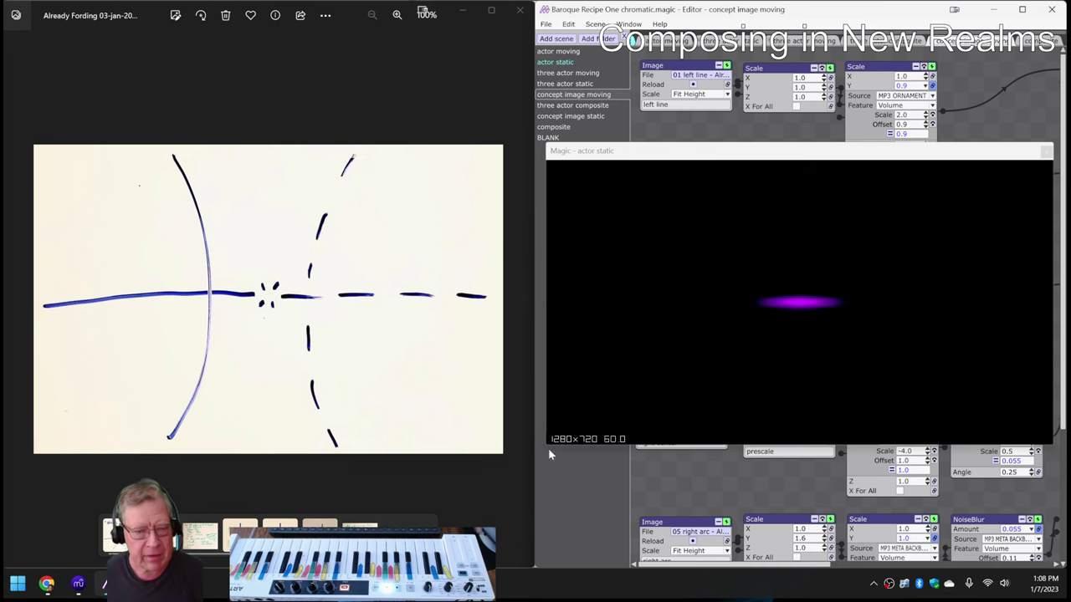
# Open the Composing in New Realms Napkin sheet and review the reflection notes in H20–H22.
pyautogui.moveTo(46, 583)
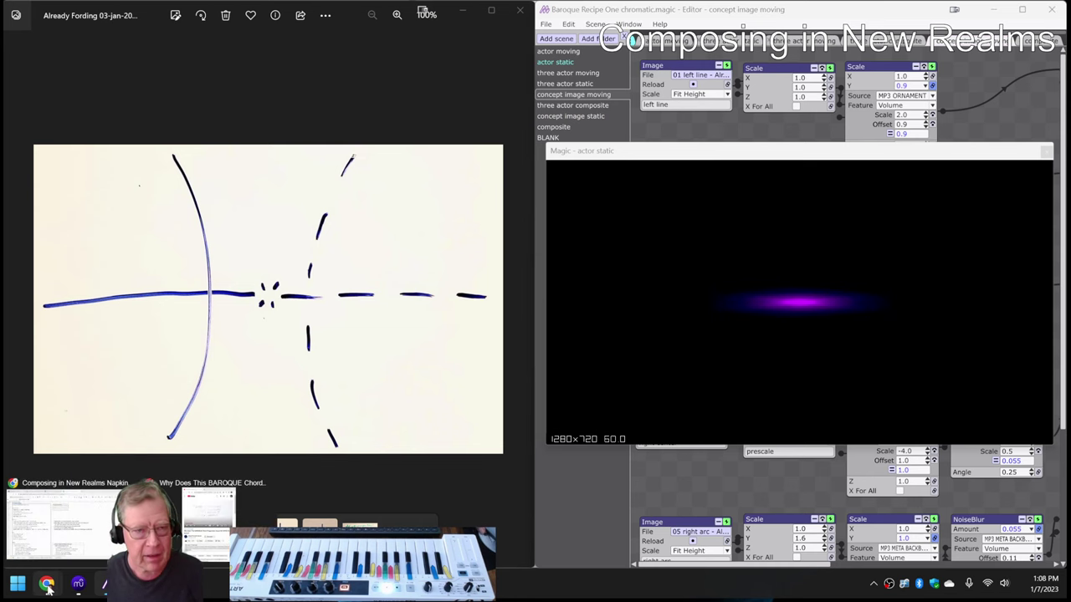
pyautogui.click(46, 555)
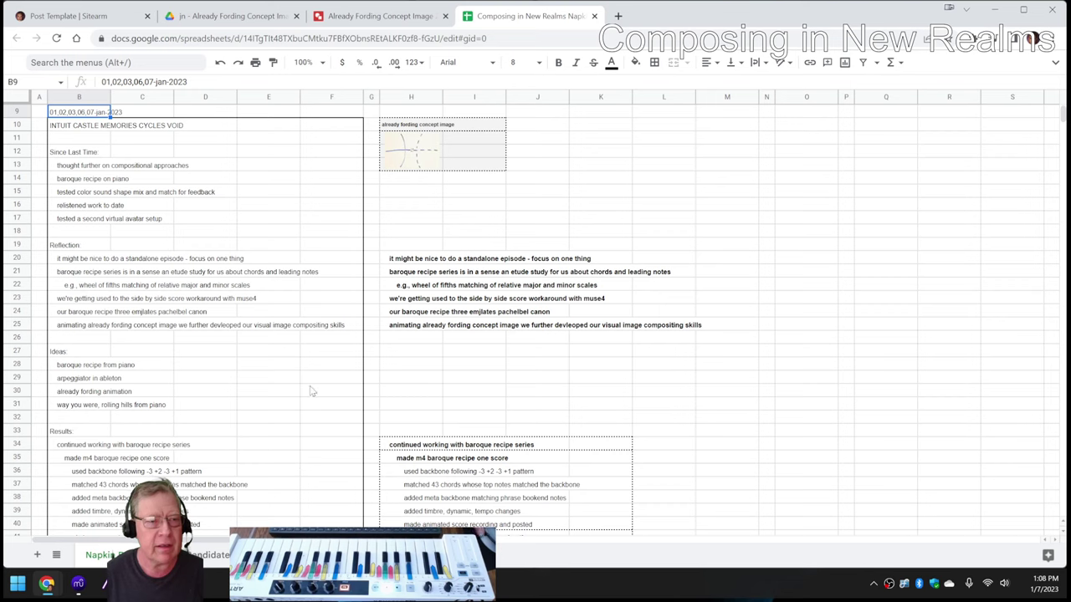
pyautogui.click(389, 264)
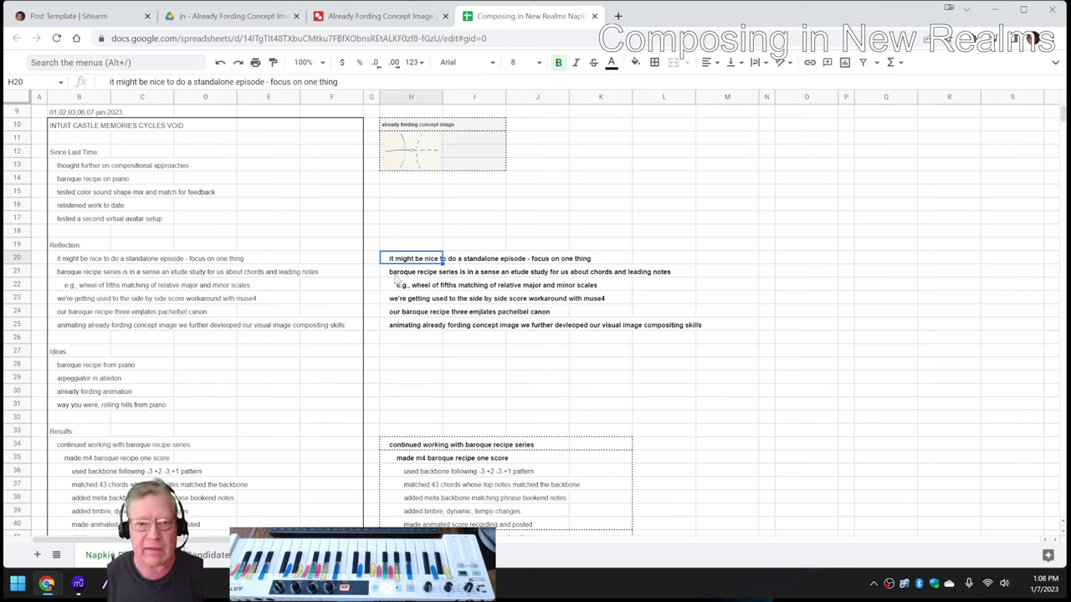
pyautogui.click(395, 277)
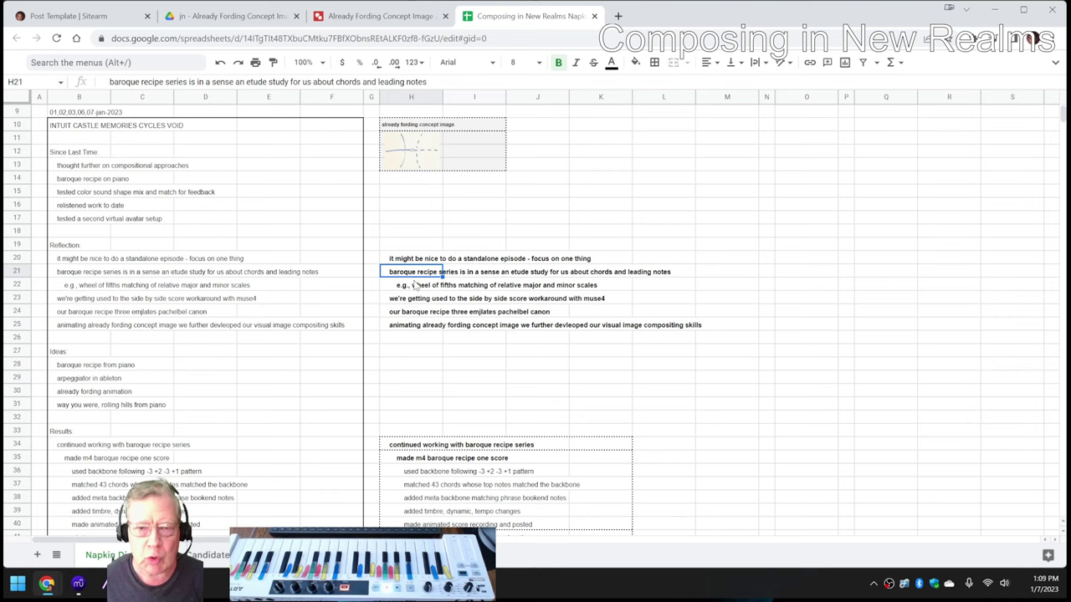
pyautogui.click(413, 286)
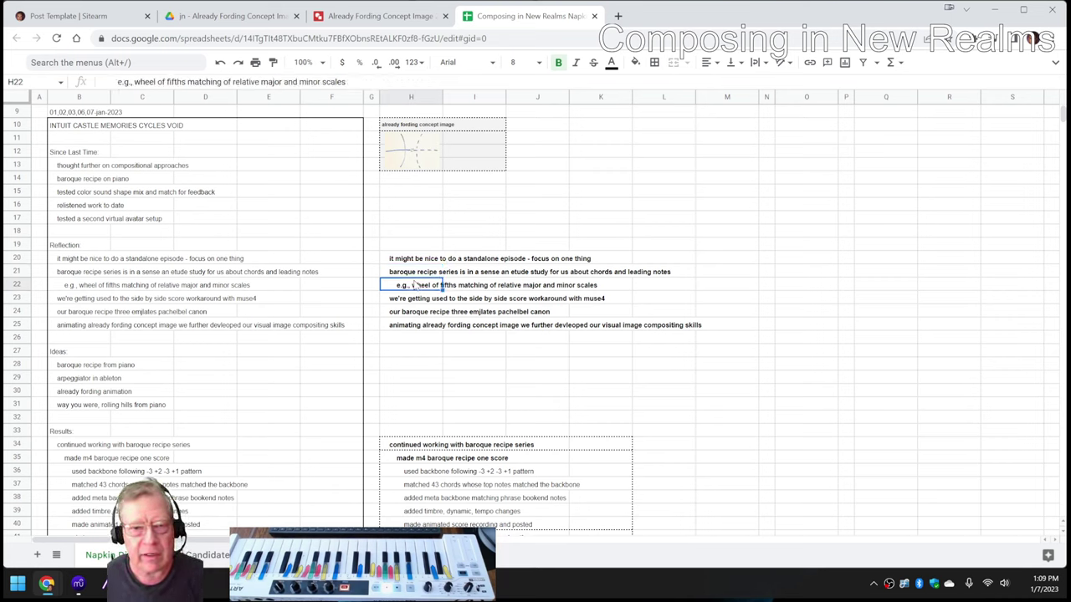
# Step through the H24 and H25 notes, then the H35 note on the baroque recipe one score.
pyautogui.press('Down')
pyautogui.press('Down')
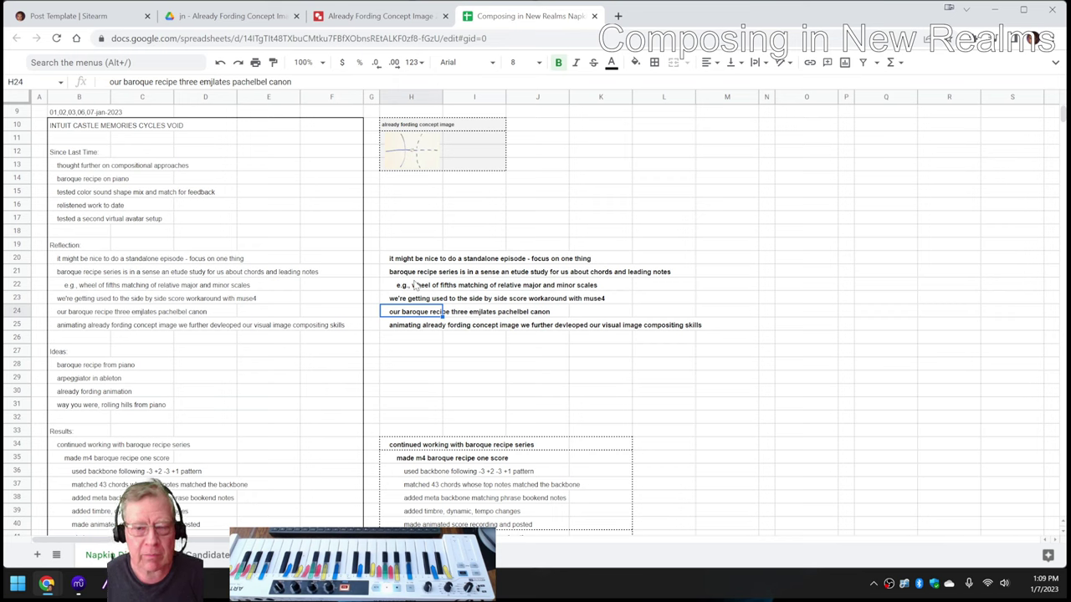
pyautogui.press('Down')
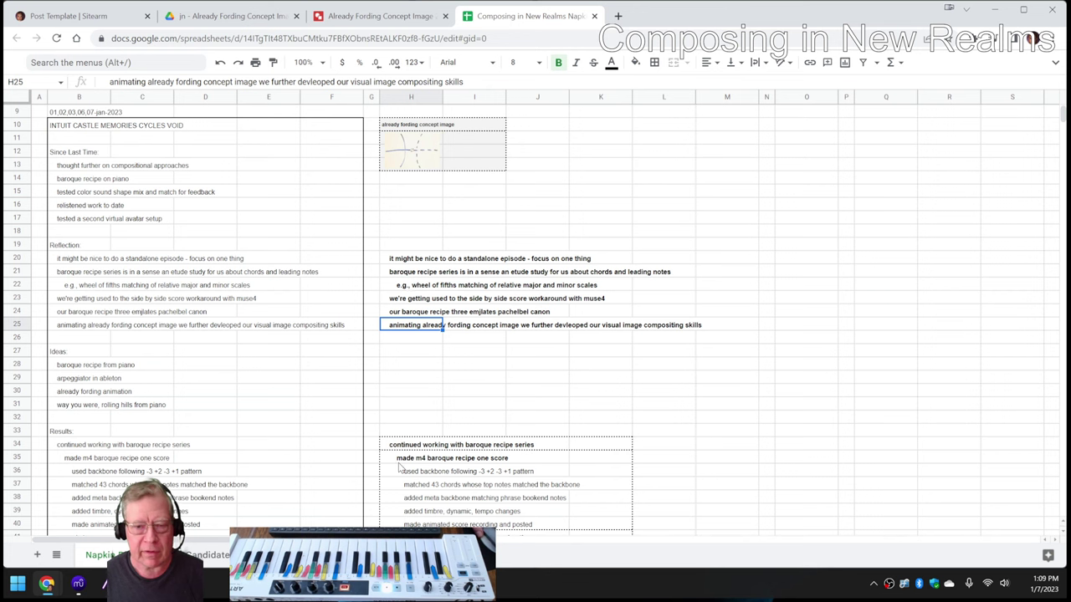
pyautogui.scroll(-3, 406, 465)
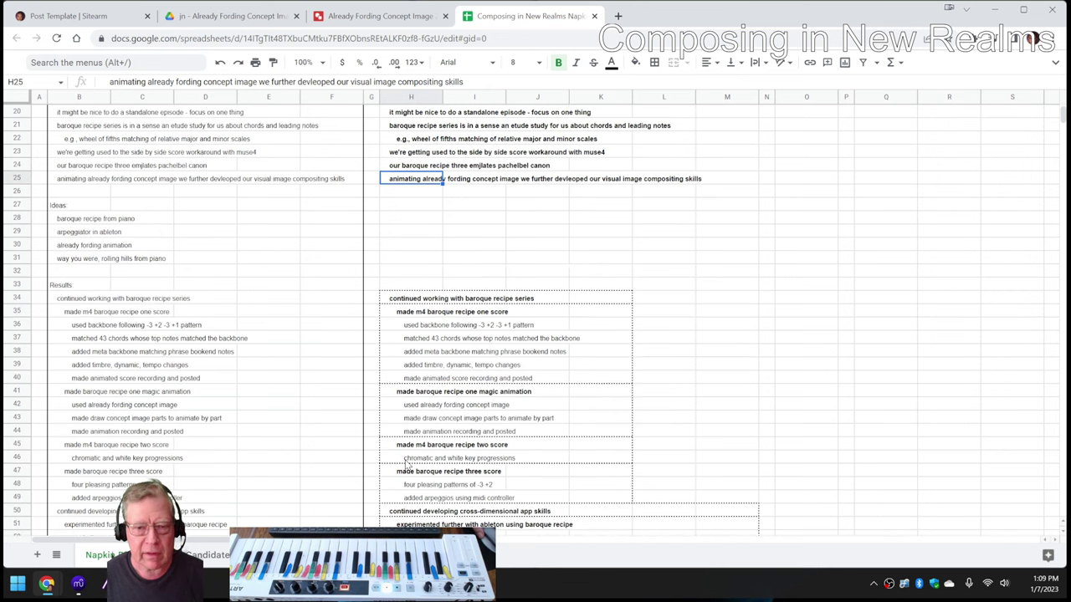
pyautogui.click(410, 311)
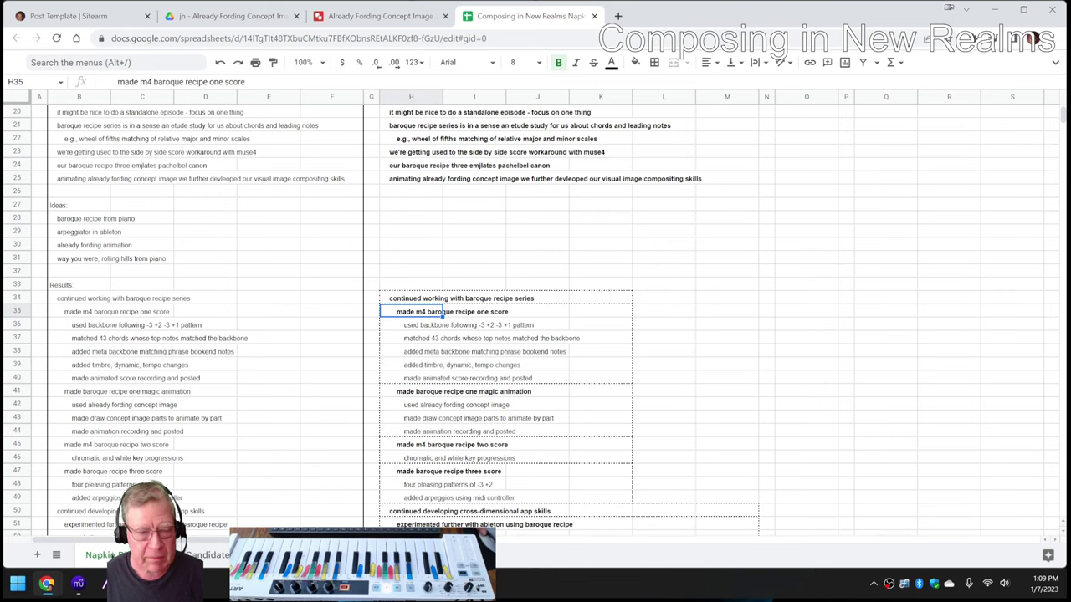
# Bring back the Baroque Recipe One chromatic score, maximize it, and show the piano keyboard panel.
pyautogui.moveTo(104, 583)
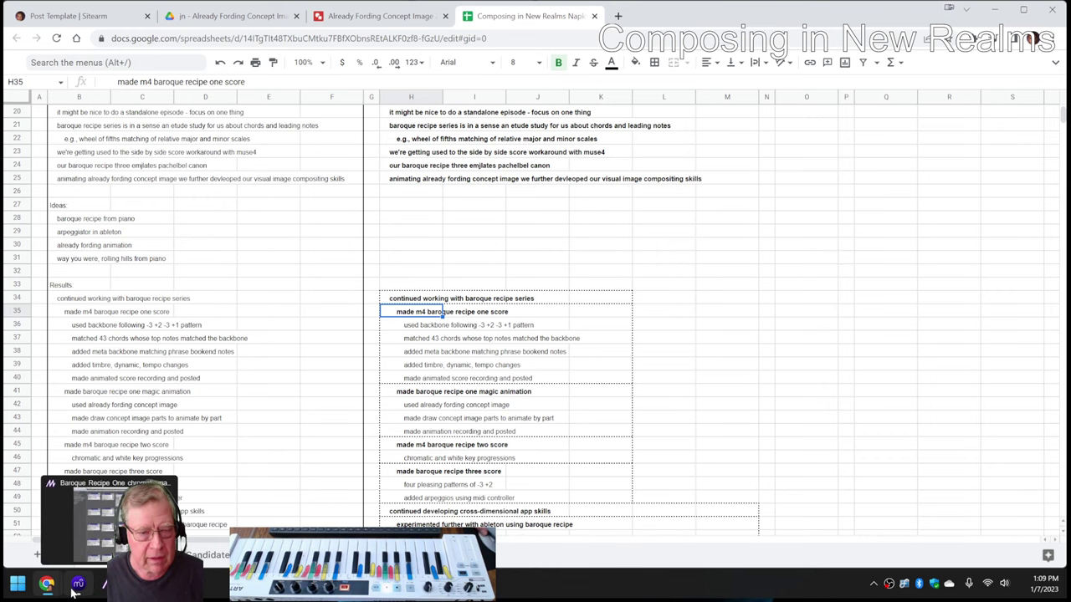
pyautogui.click(105, 583)
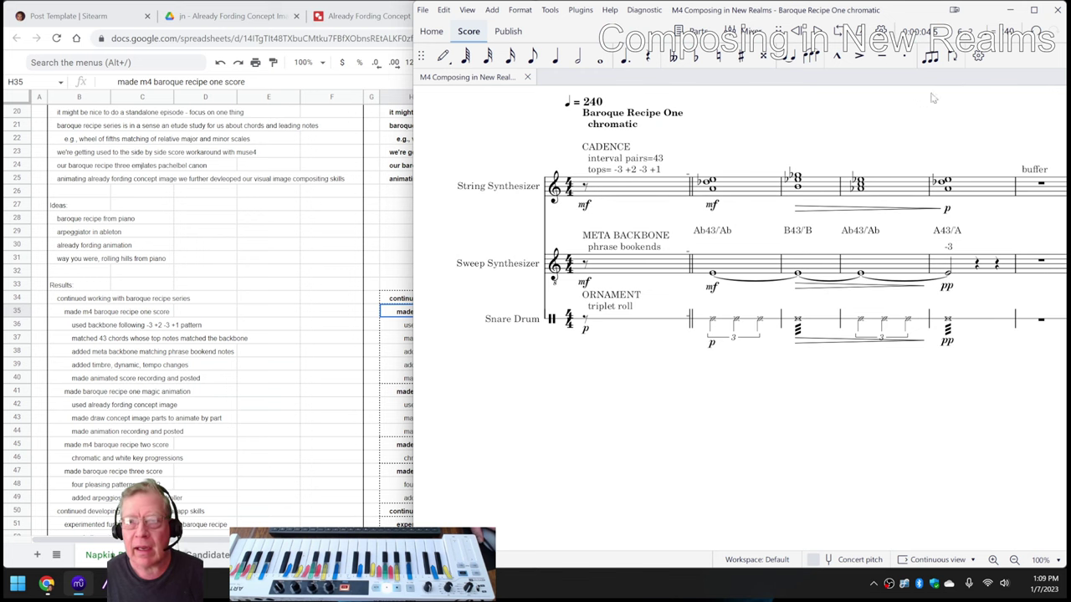
pyautogui.click(1034, 10)
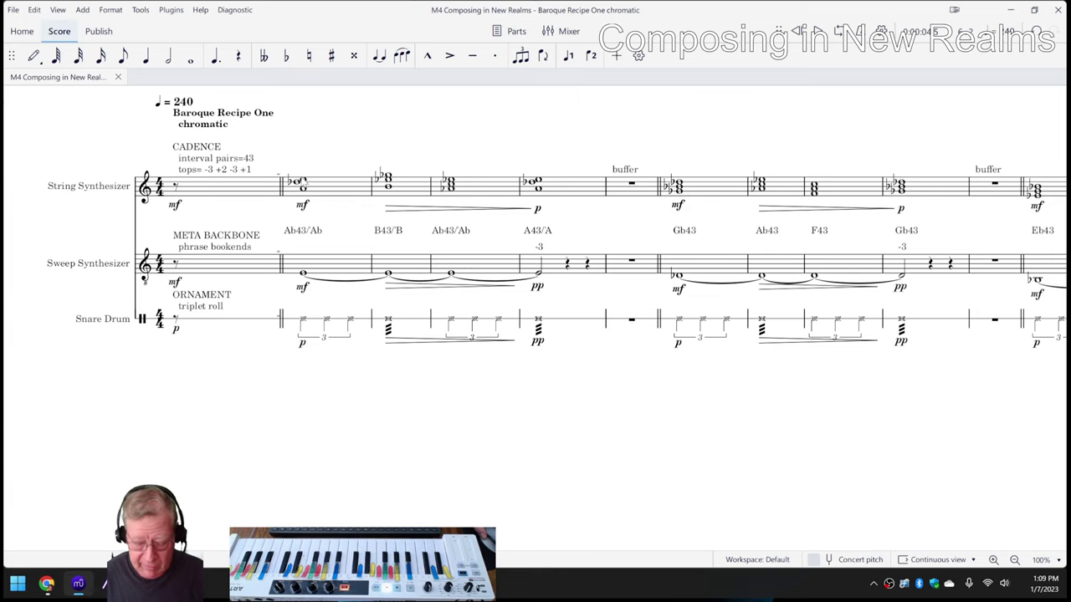
pyautogui.press('p')
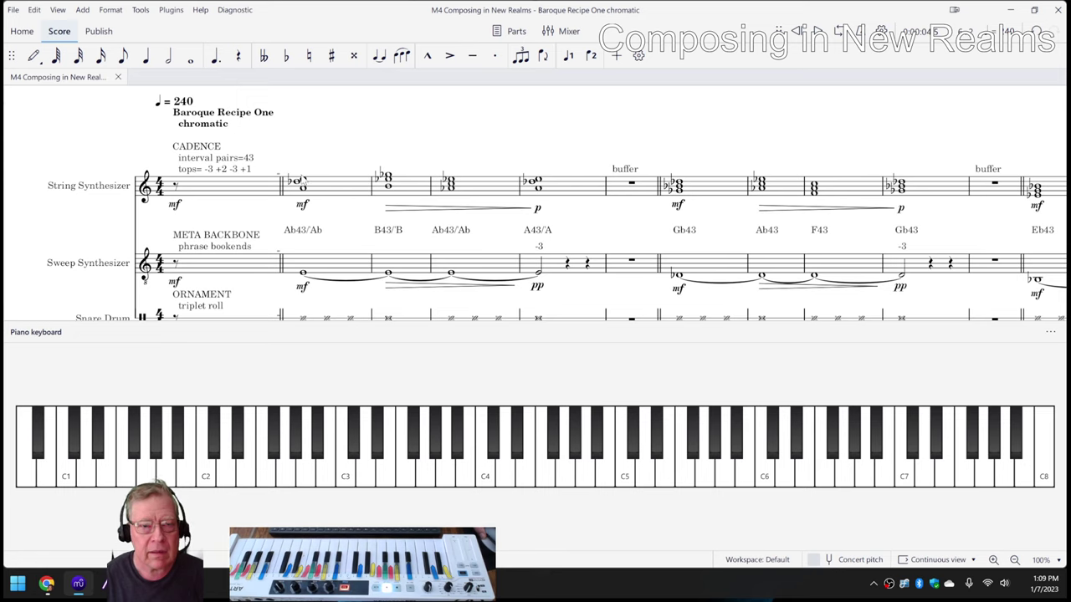
pyautogui.click(303, 183)
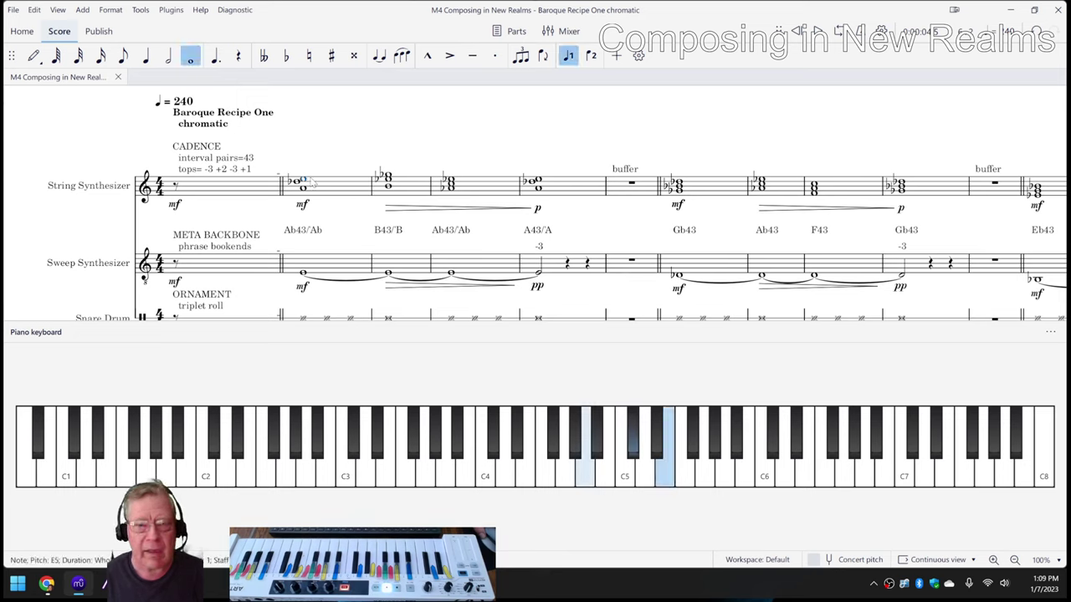
pyautogui.click(388, 177)
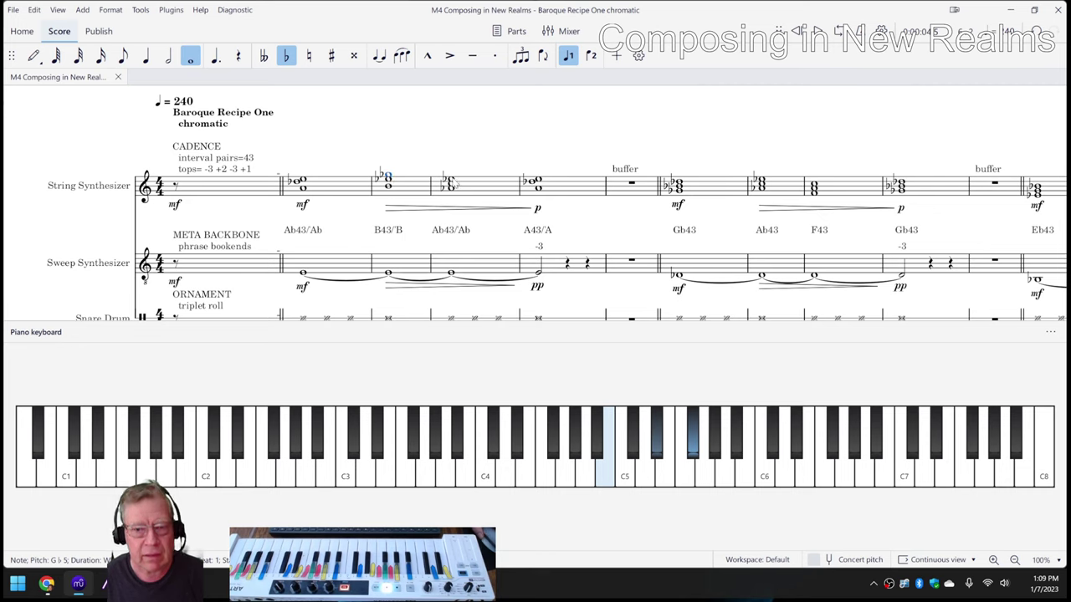
pyautogui.click(452, 180)
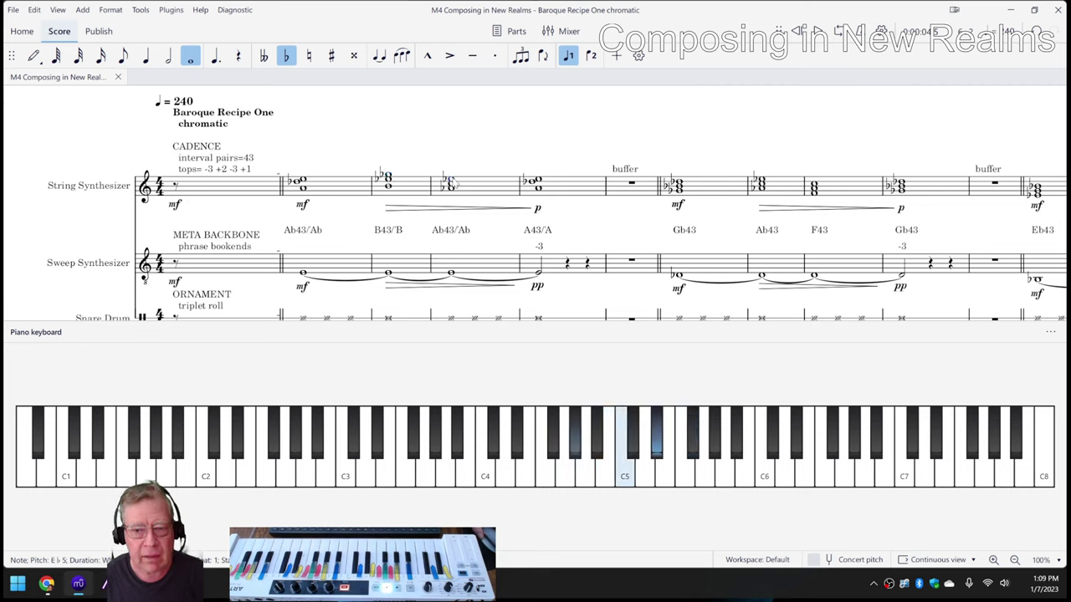
pyautogui.click(538, 181)
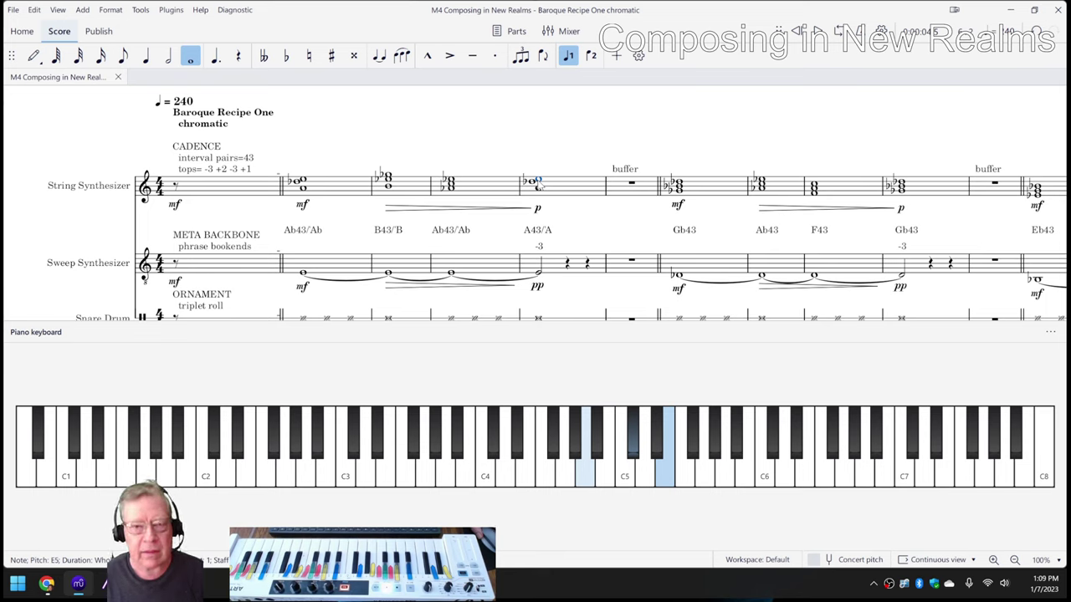
pyautogui.click(417, 157)
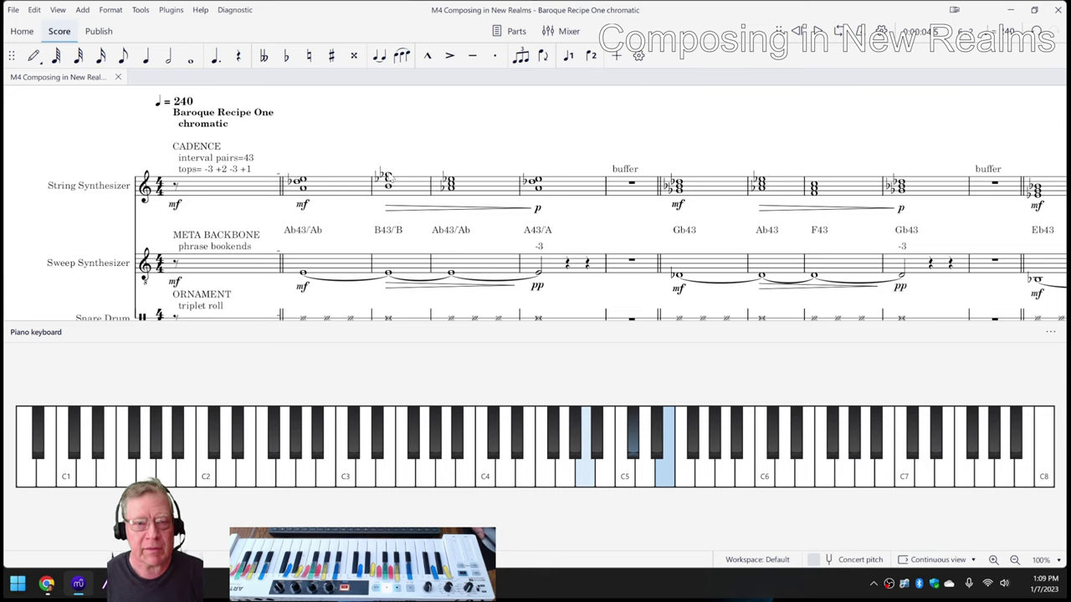
pyautogui.click(387, 176)
pyautogui.click(450, 182)
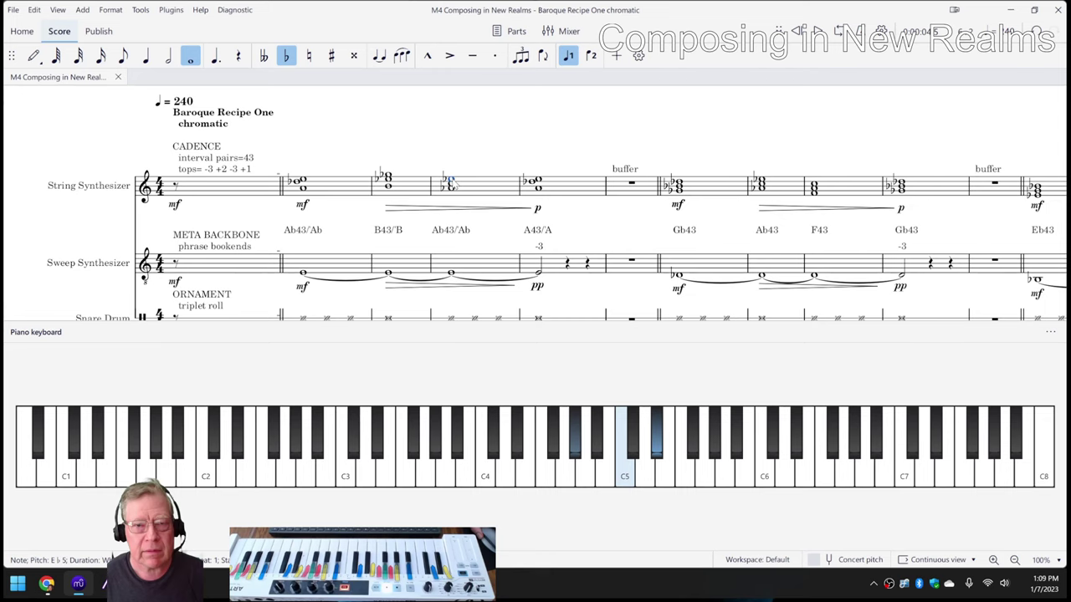
pyautogui.click(538, 180)
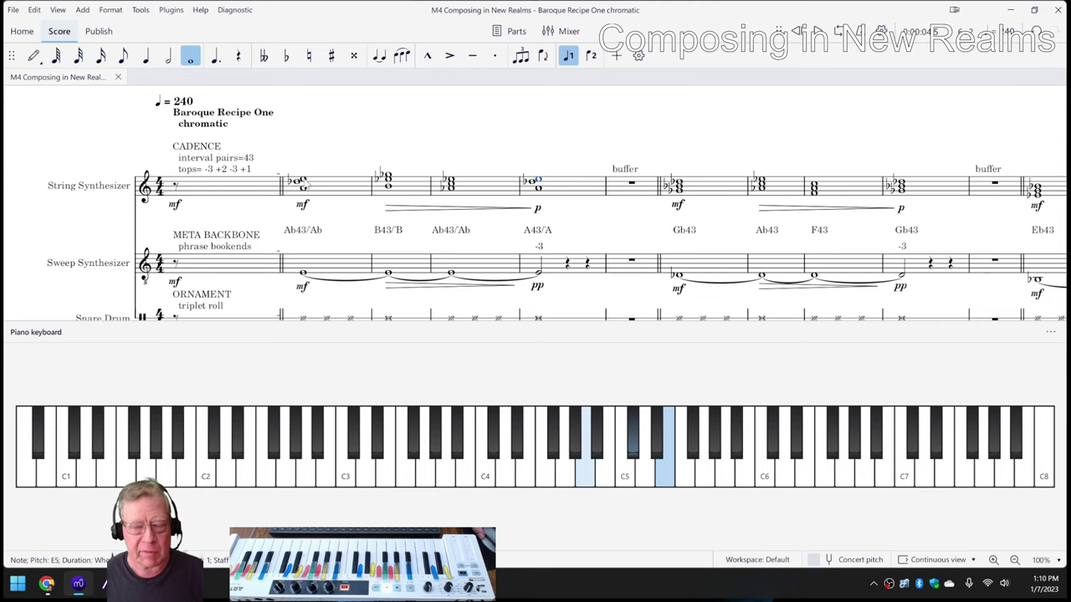
pyautogui.scroll(-1, 303, 286)
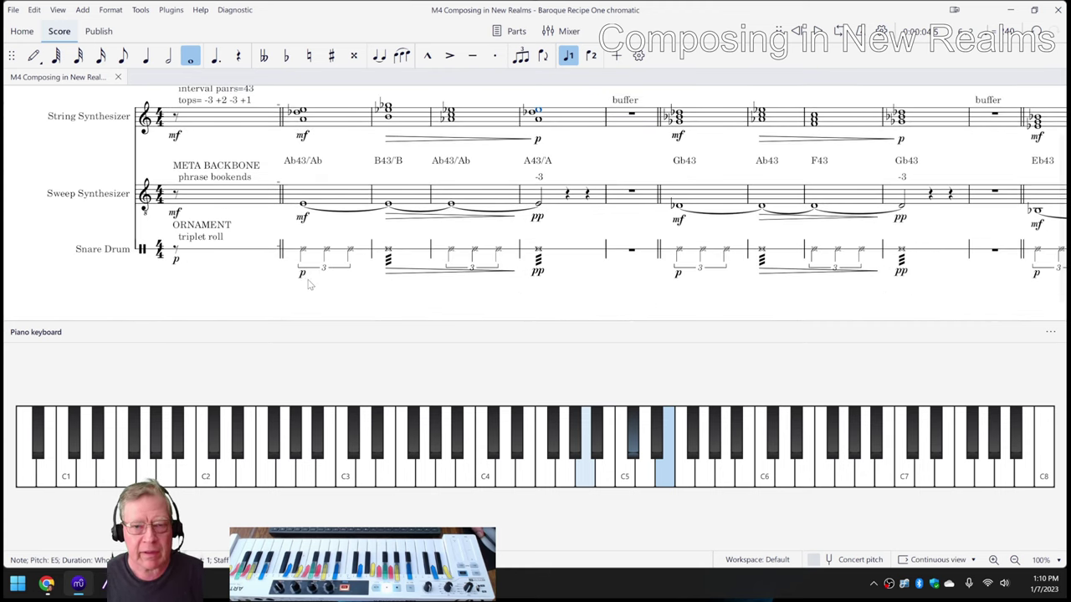
pyautogui.scroll(1, 551, 306)
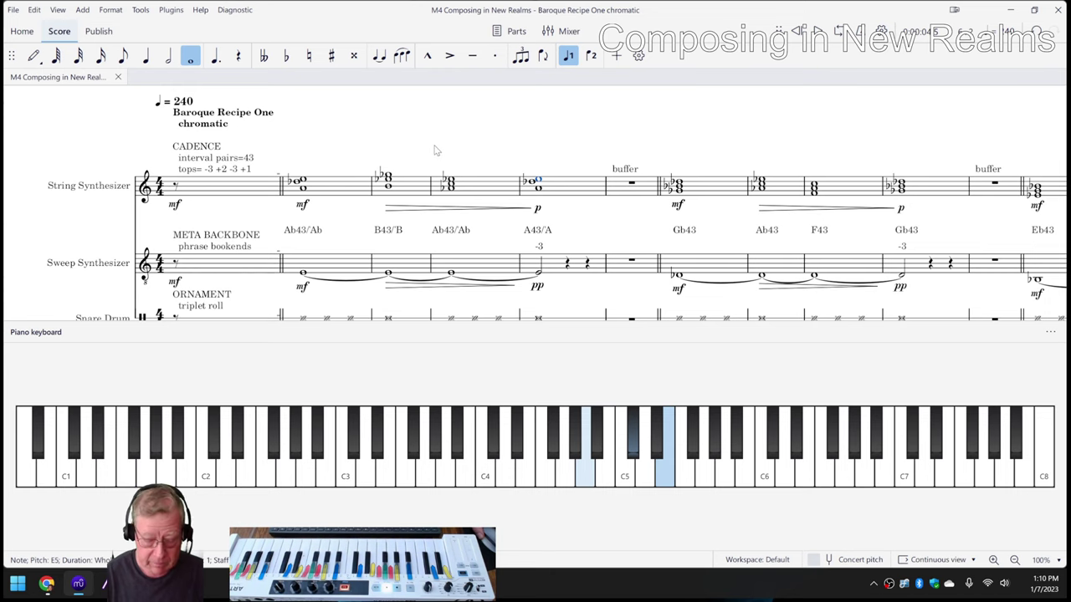
# Hide the piano keyboard, play the score, then return to measure 1 showing title and tempo 240.
pyautogui.press('p')
pyautogui.press('space')
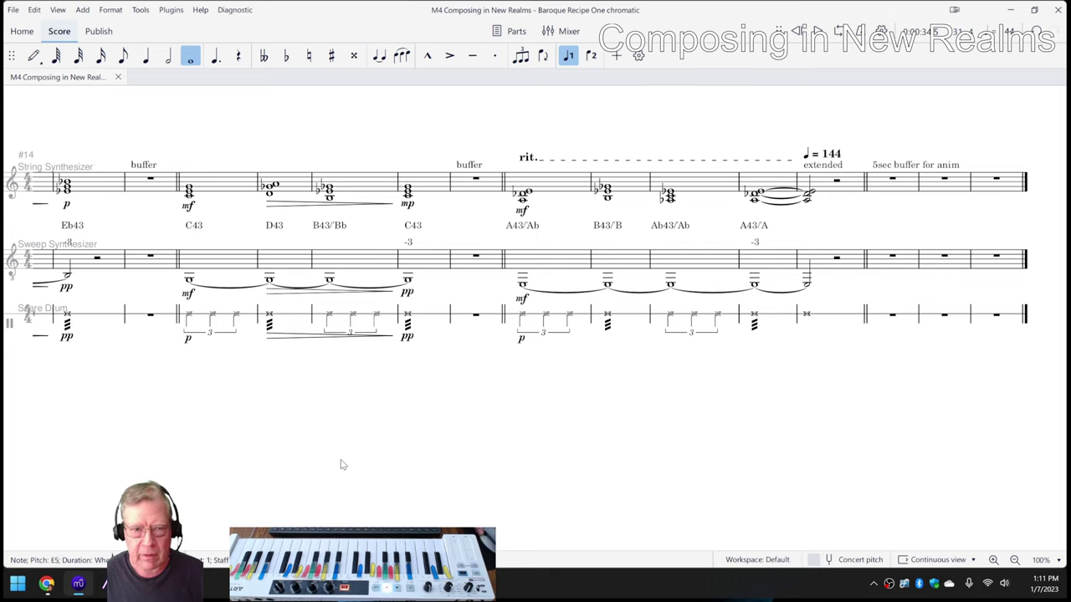
pyautogui.hscroll(-5, 610, 468)
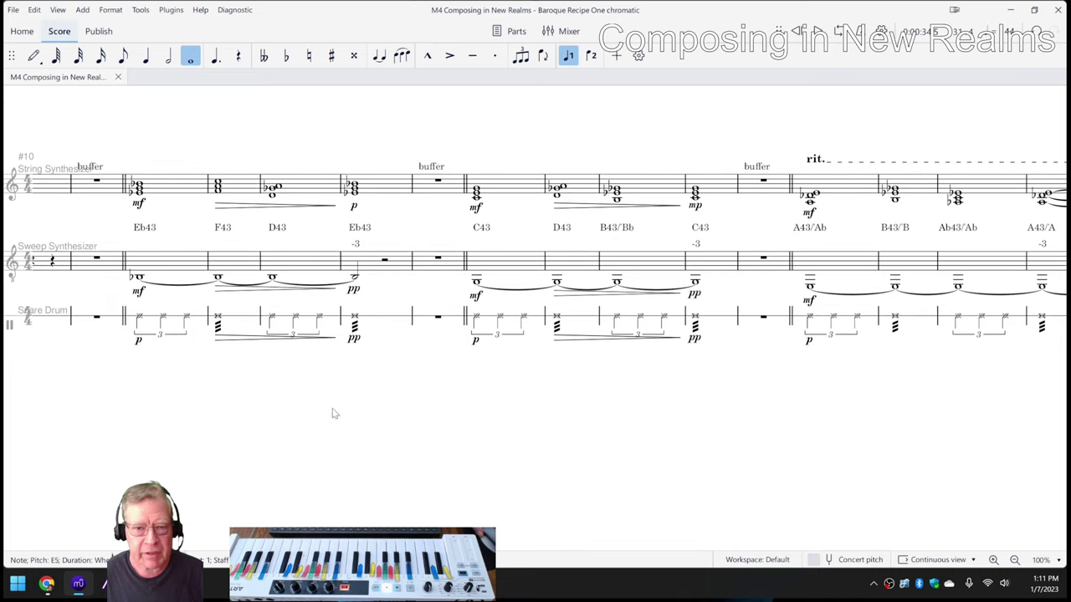
pyautogui.hscroll(-10, 332, 413)
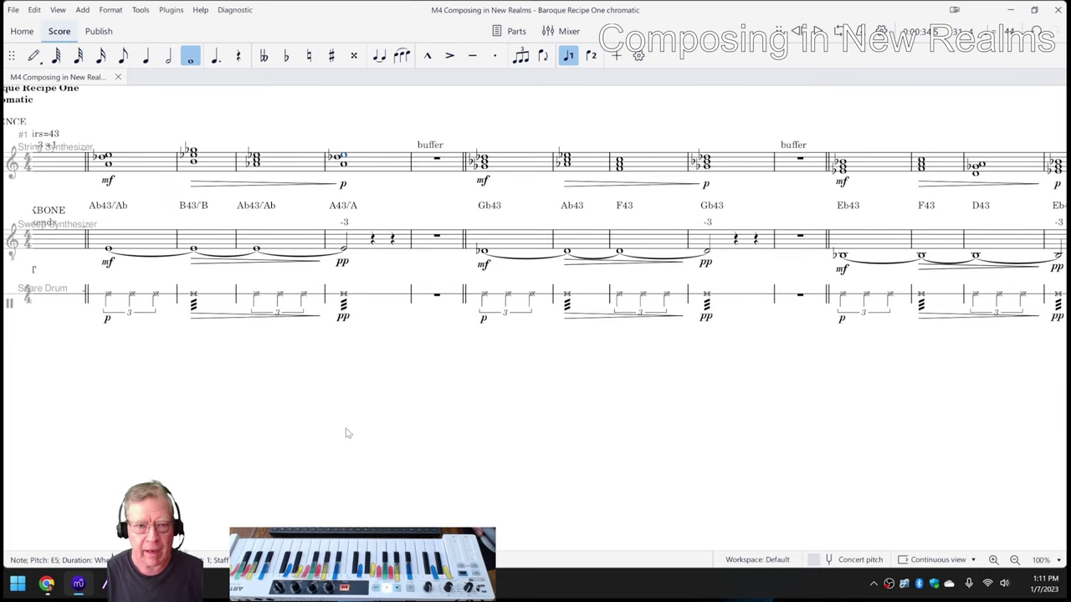
pyautogui.hscroll(-5, 348, 433)
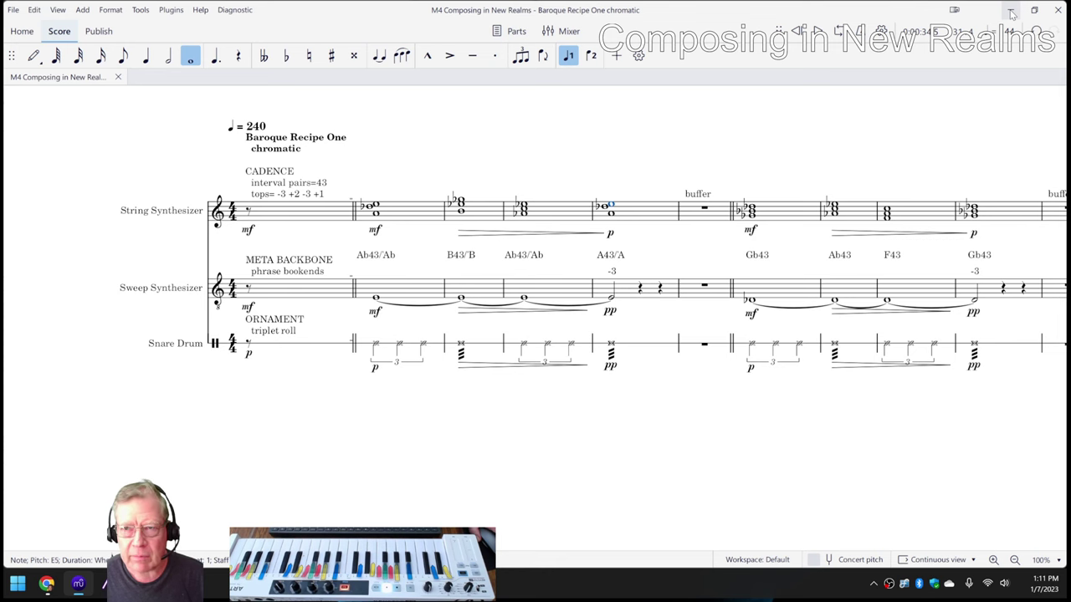
# Minimize MuseScore and review Results notes from the H41 magic animation note to the app skills heading.
pyautogui.click(1011, 14)
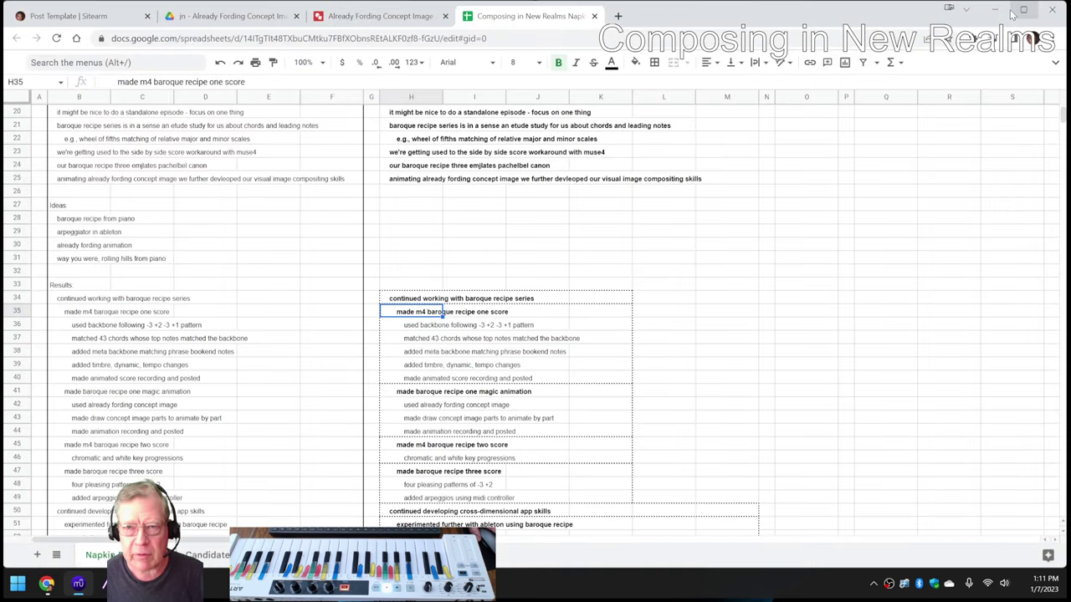
pyautogui.click(402, 394)
pyautogui.scroll(-2, 402, 394)
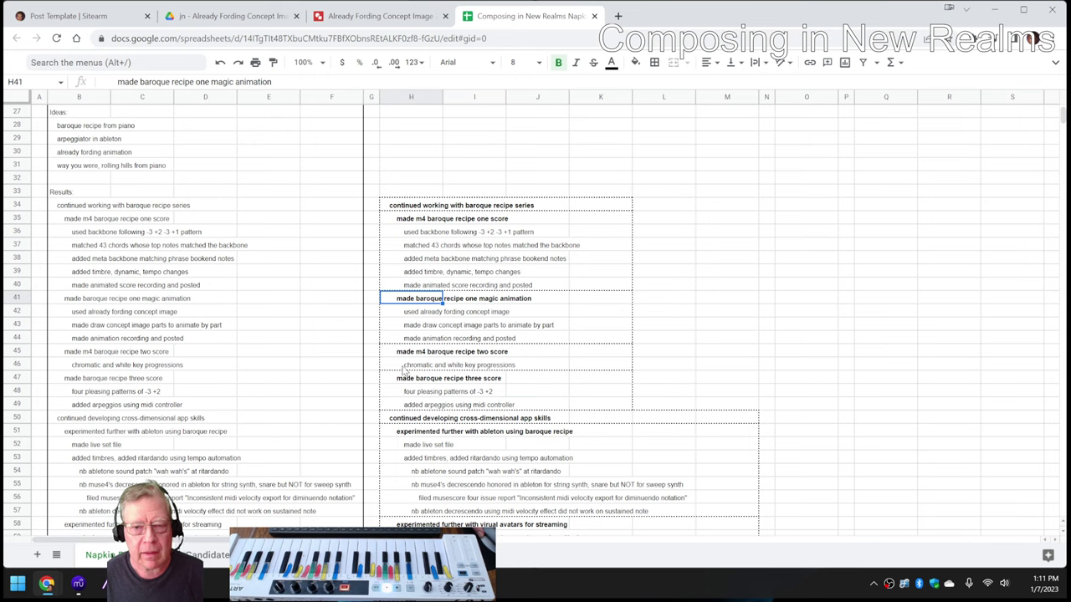
pyautogui.click(401, 369)
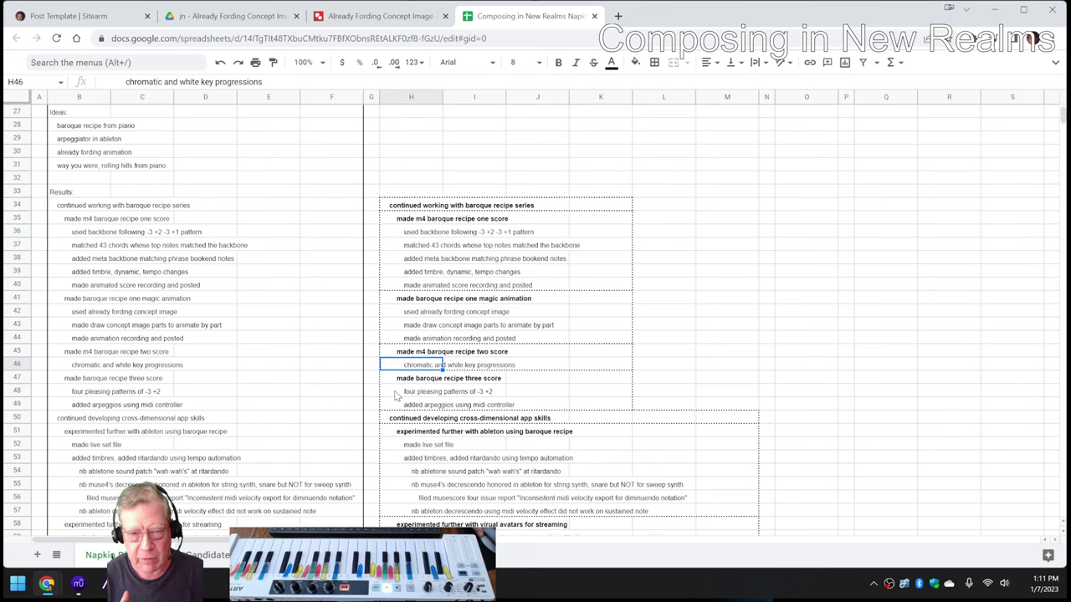
pyautogui.scroll(-2, 397, 393)
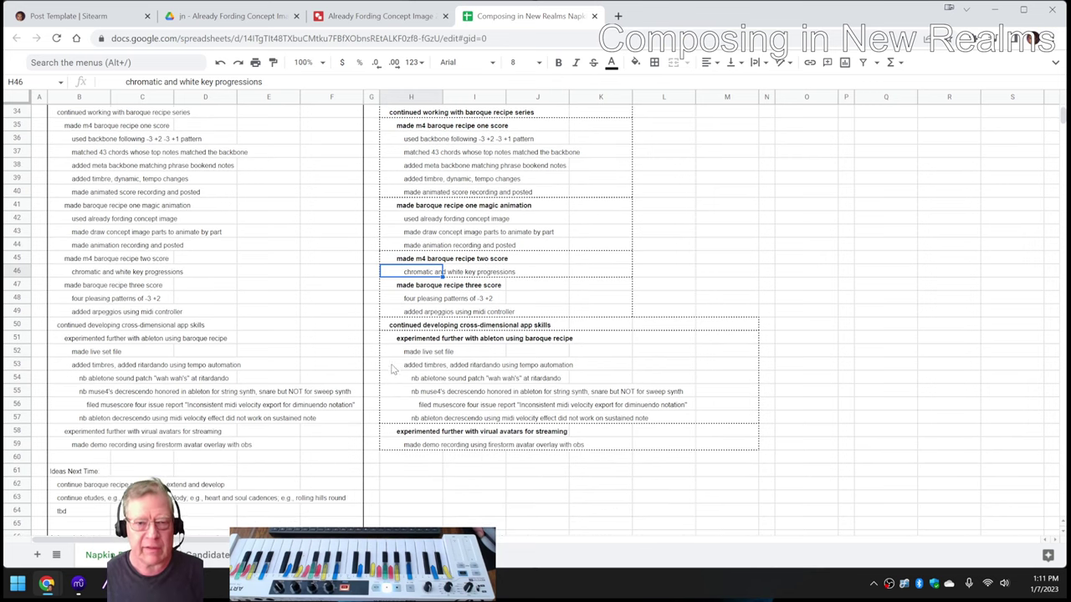
pyautogui.click(396, 326)
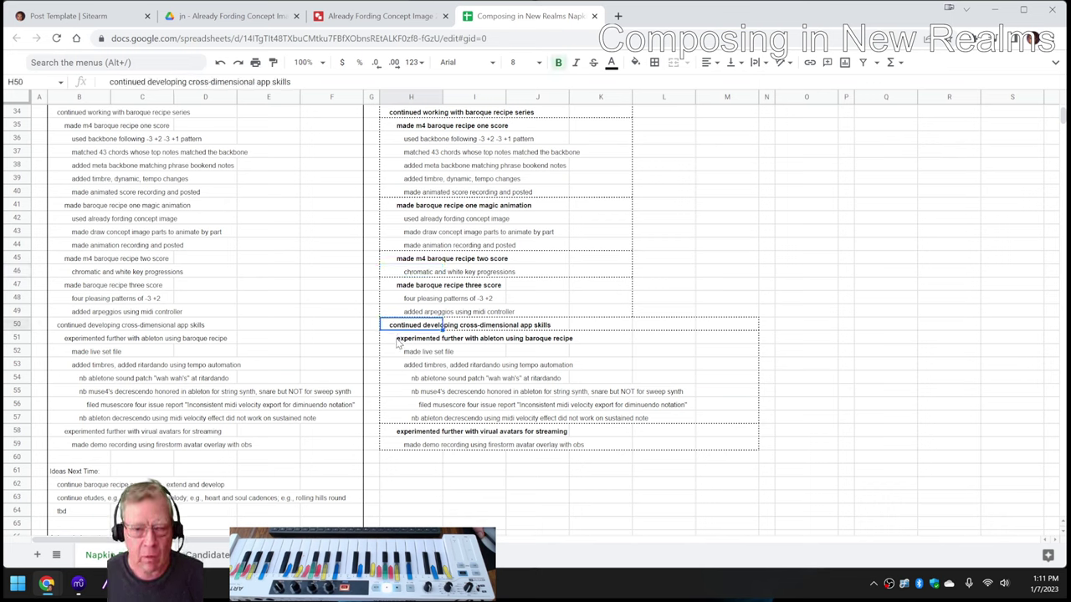
# Review the H51–H59 notes: Ableton experiments, the MuseScore issue report, and the avatar demo recording.
pyautogui.click(399, 342)
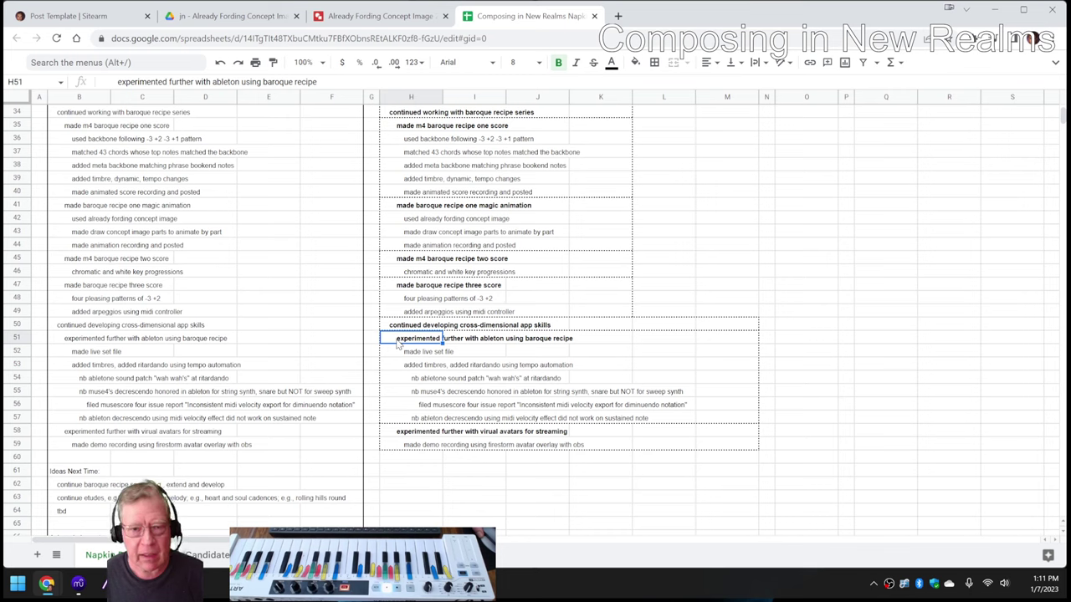
pyautogui.click(402, 352)
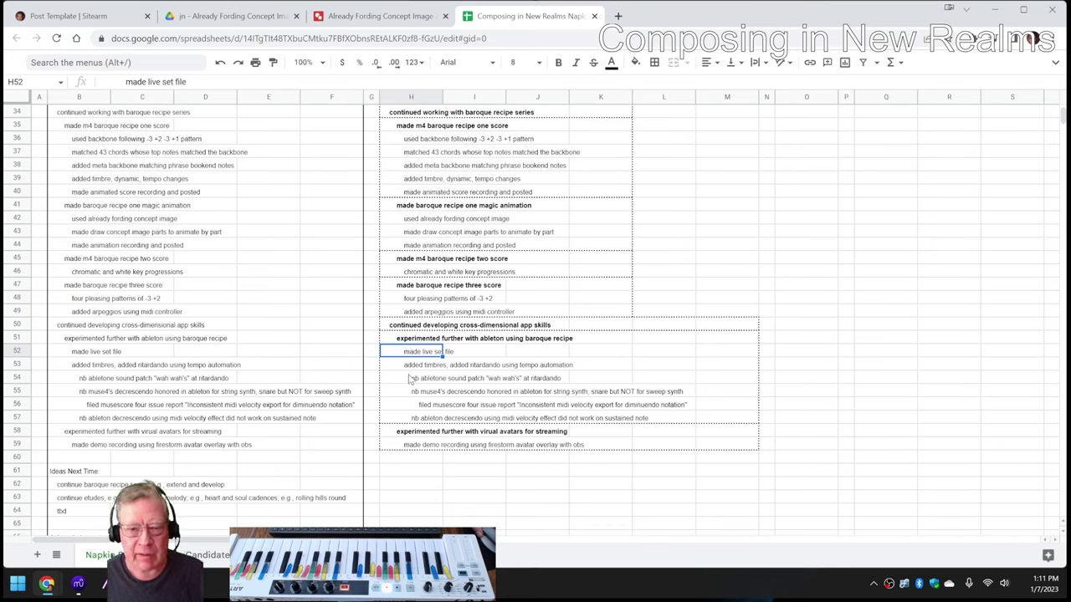
pyautogui.click(409, 380)
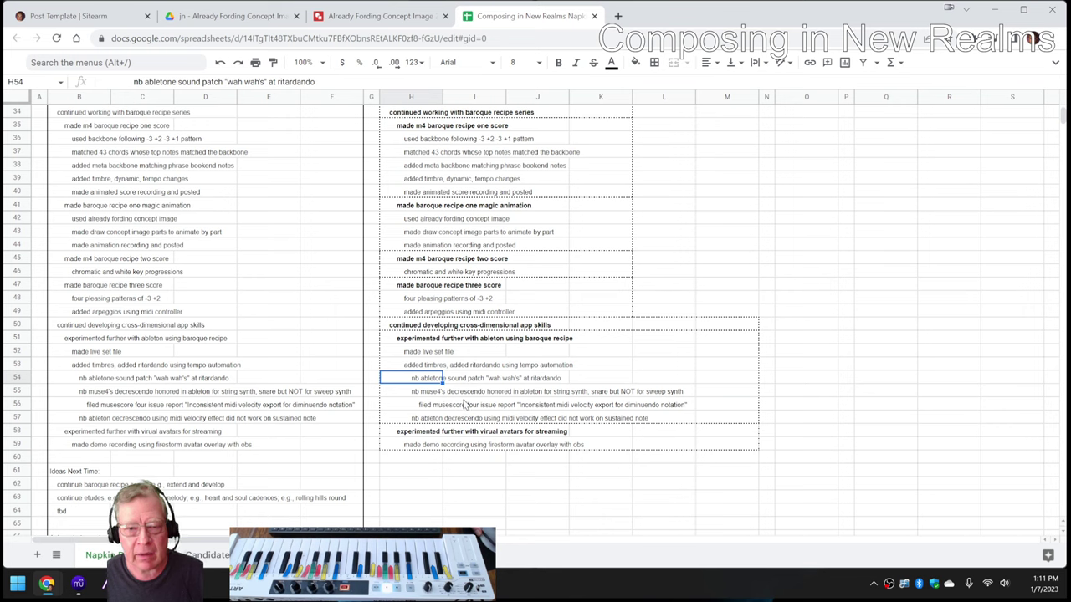
pyautogui.click(465, 407)
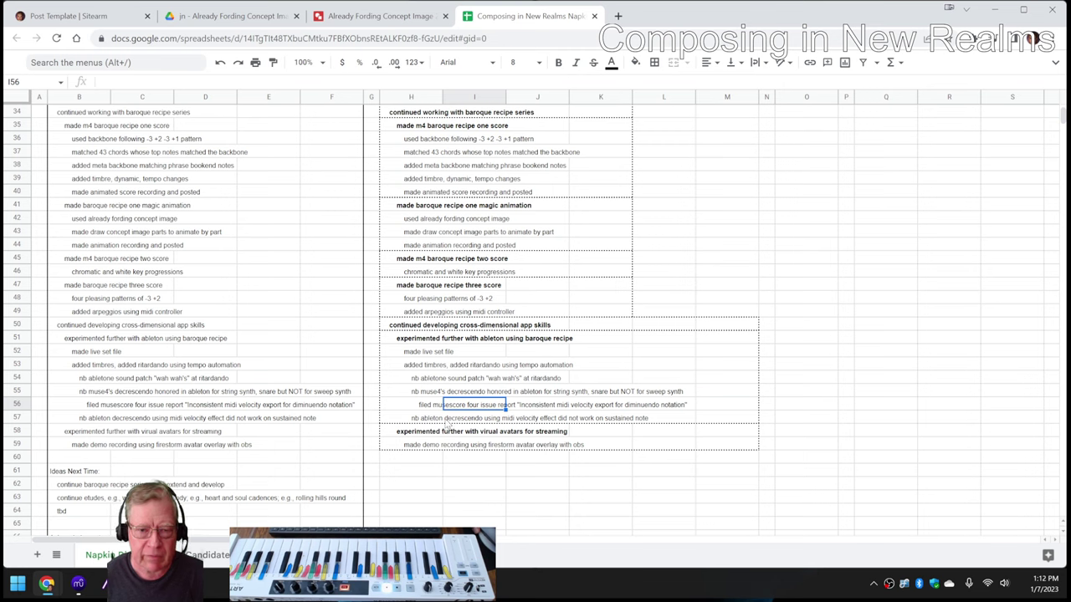
pyautogui.click(448, 422)
pyautogui.click(423, 423)
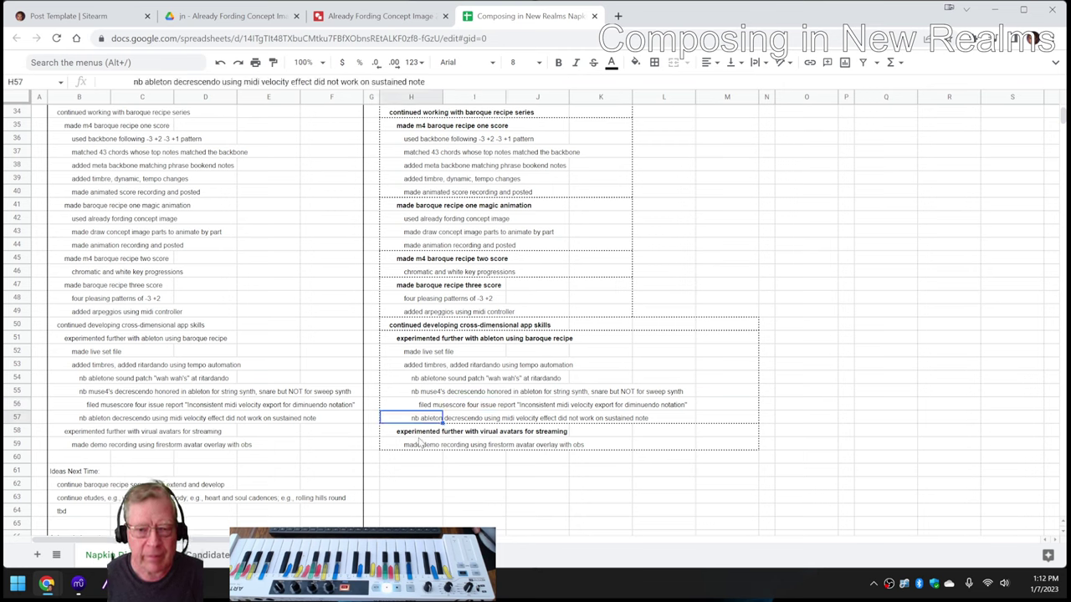
pyautogui.press('Down')
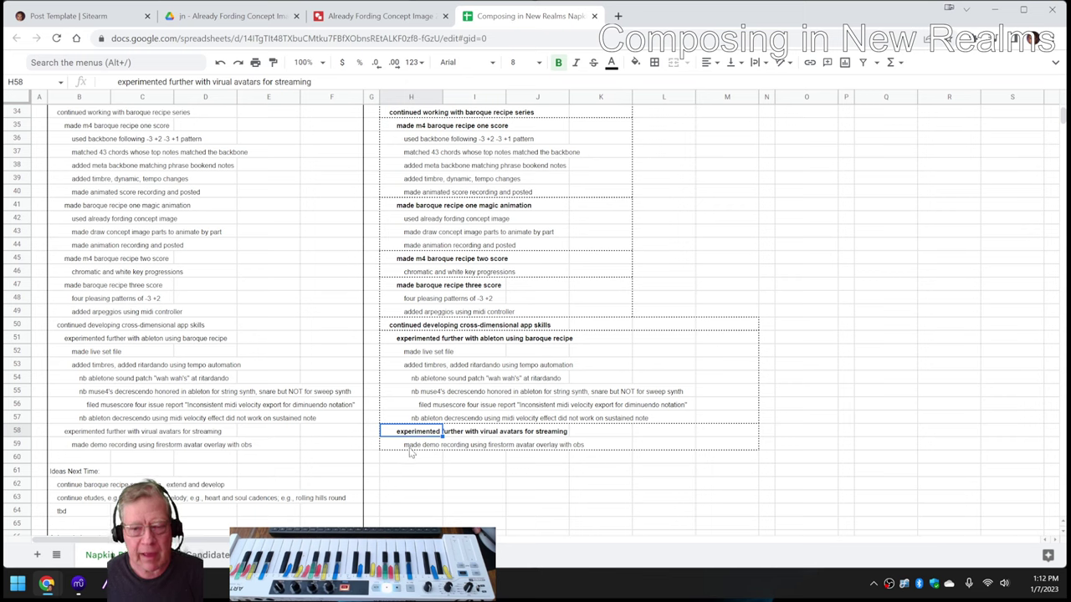
pyautogui.click(413, 446)
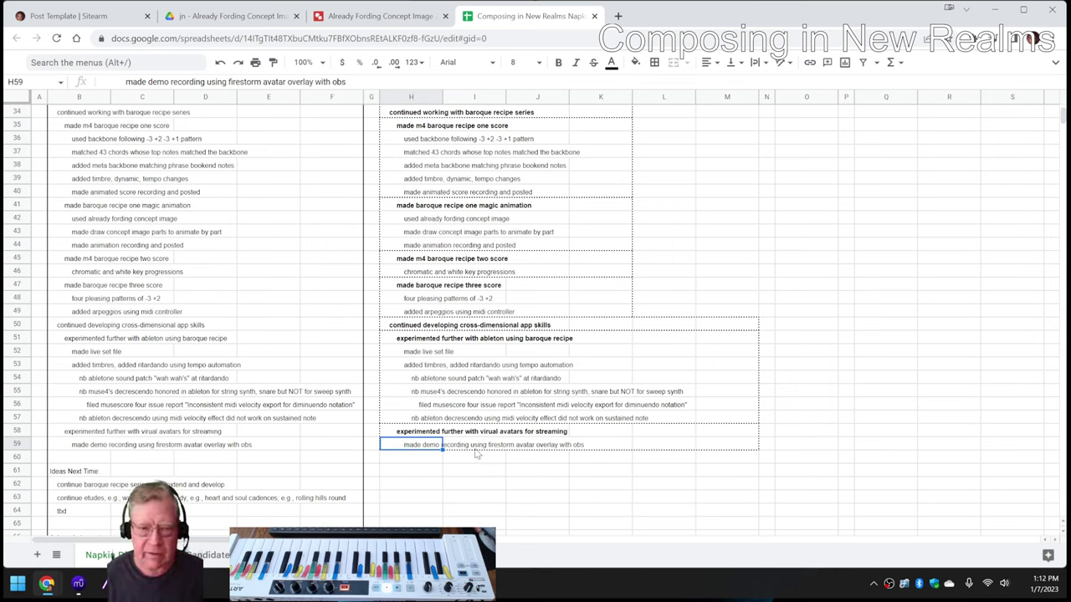
pyautogui.click(393, 330)
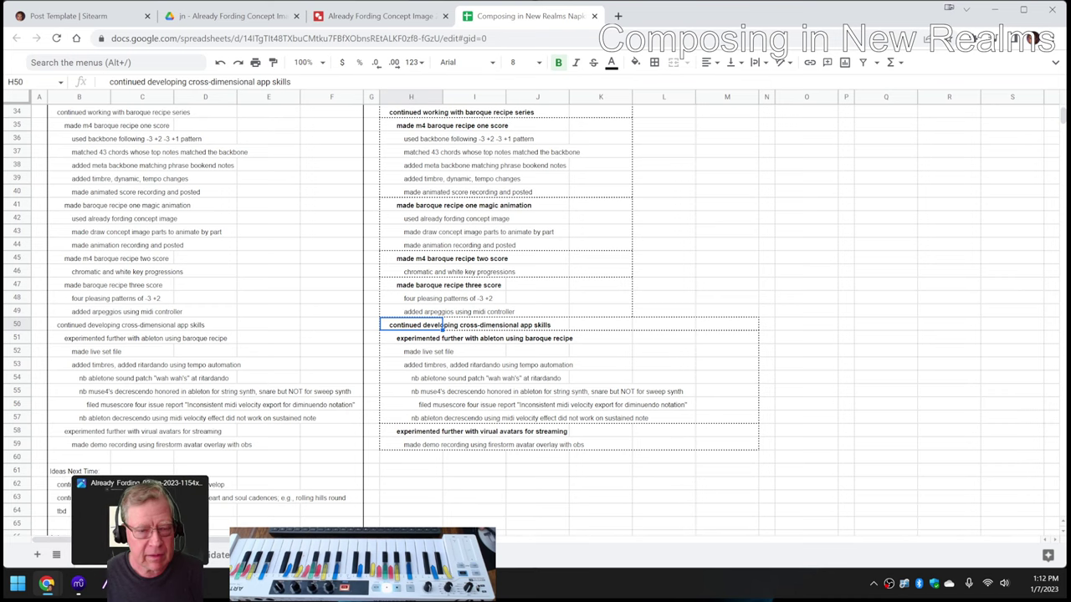
pyautogui.click(104, 583)
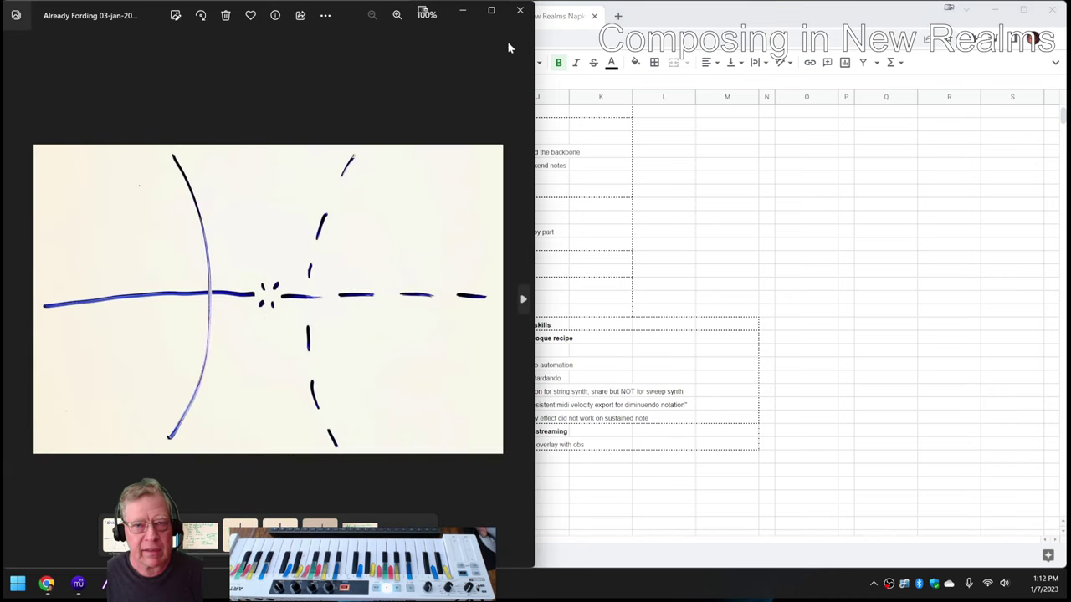
pyautogui.click(492, 12)
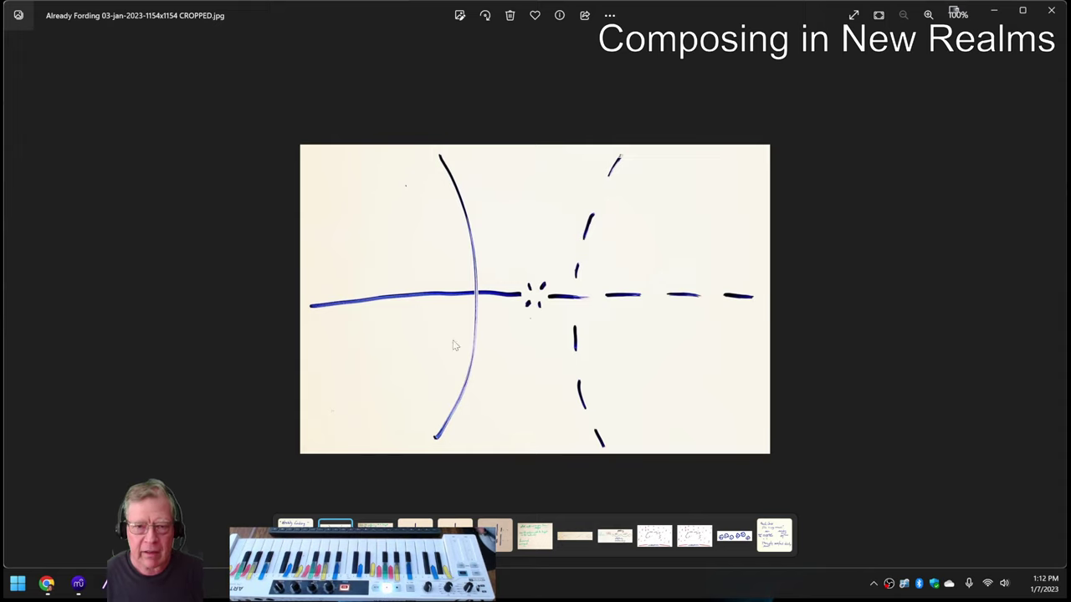
pyautogui.scroll(3, 574, 314)
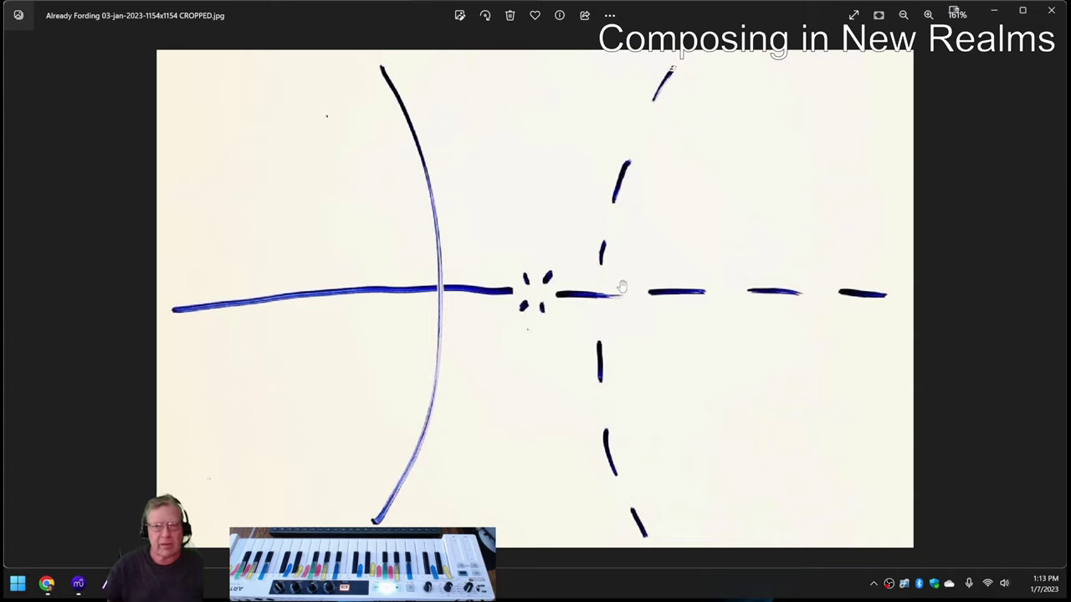
# Bring the Magic editor forward, maximize it, and move the scene preview window up and left.
pyautogui.click(994, 12)
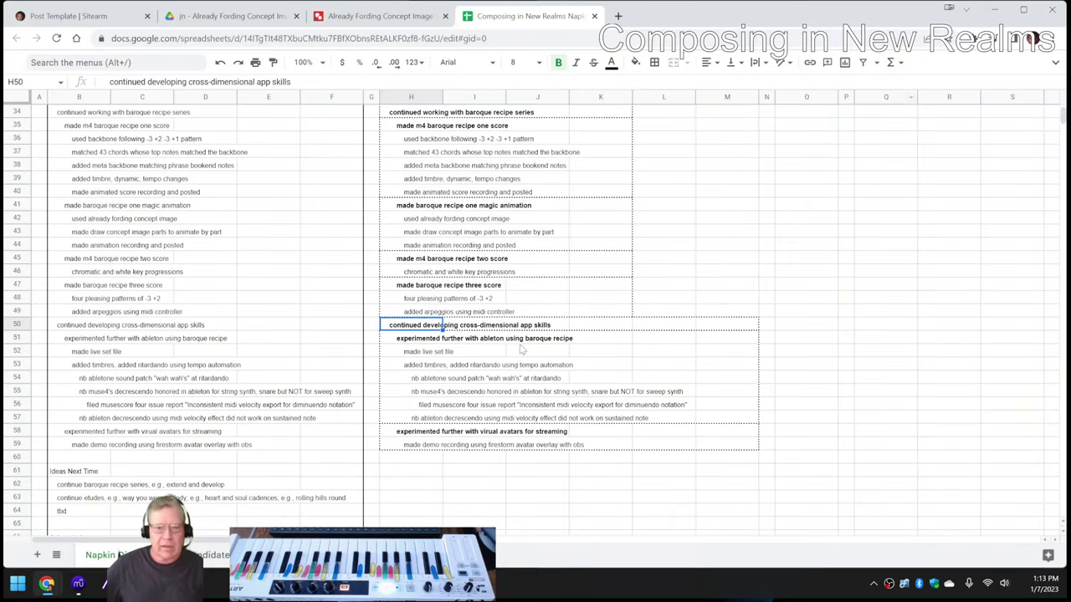
pyautogui.hotkey('alt', 'Tab')
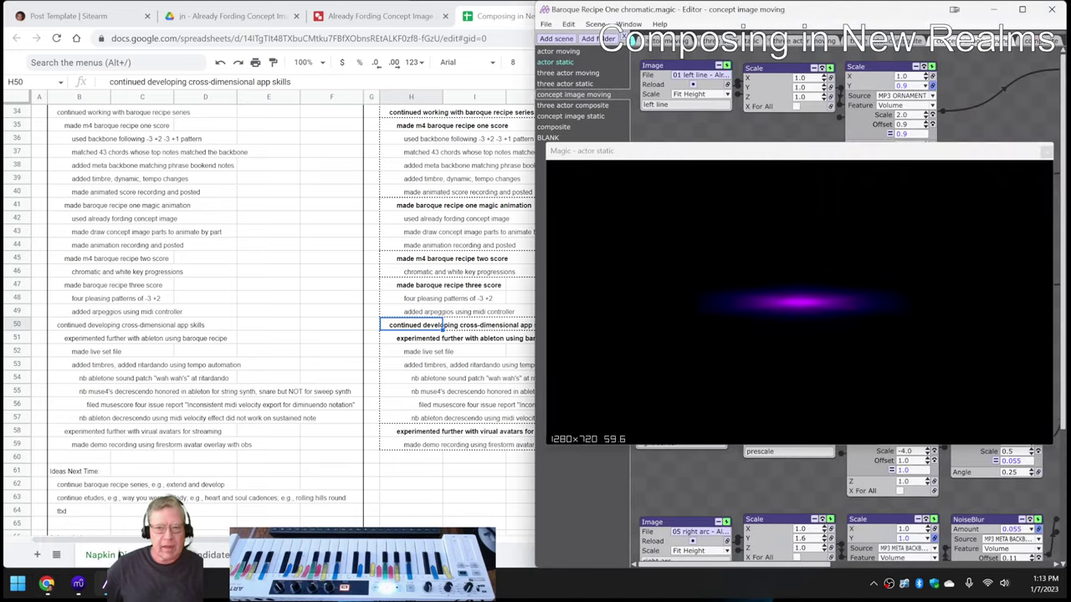
pyautogui.click(1022, 12)
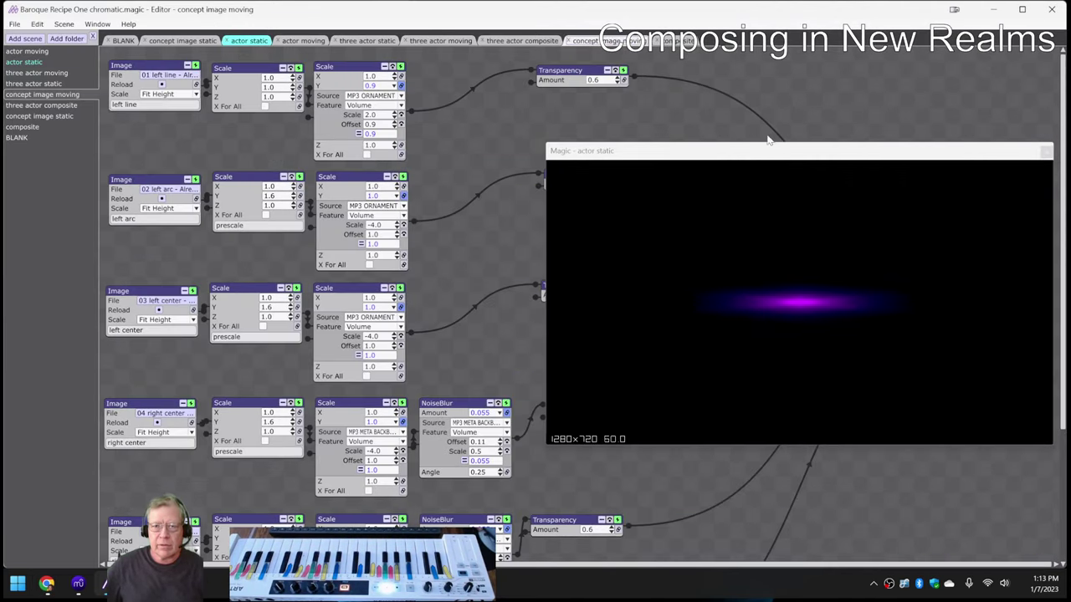
pyautogui.moveTo(734, 154); pyautogui.dragTo(397, 110)
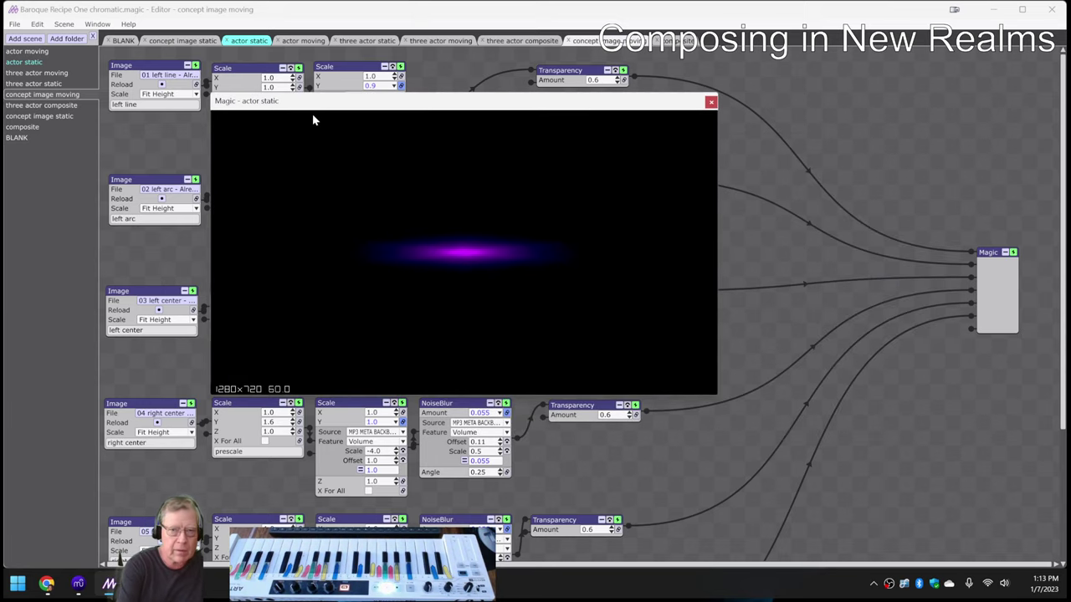
# Preview the BLANK, concept image static, actor static, actor moving, and three actor static and moving scenes.
pyautogui.press('b')
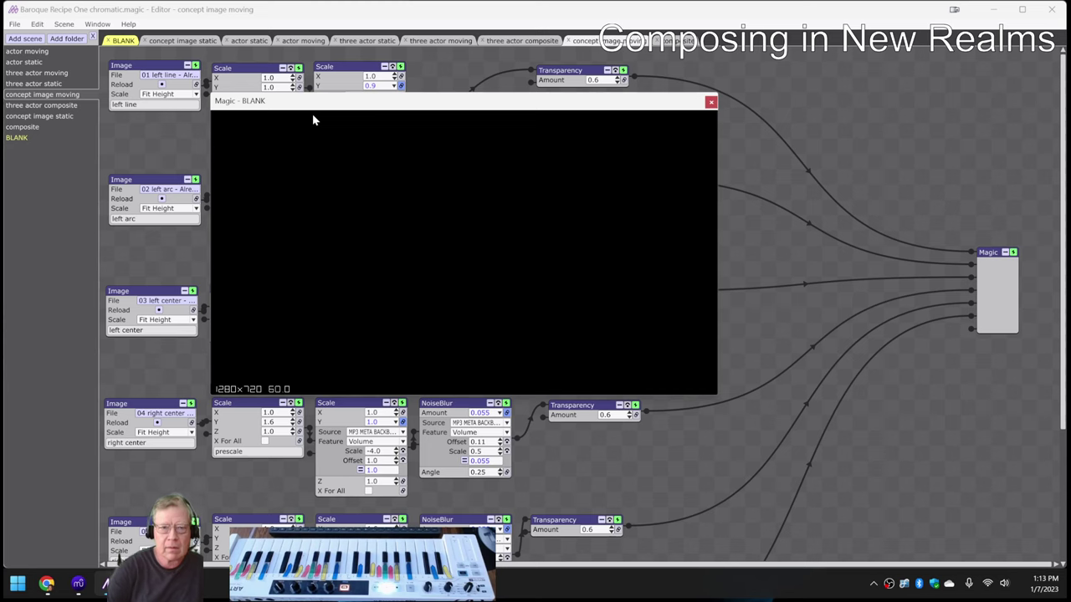
pyautogui.click(182, 40)
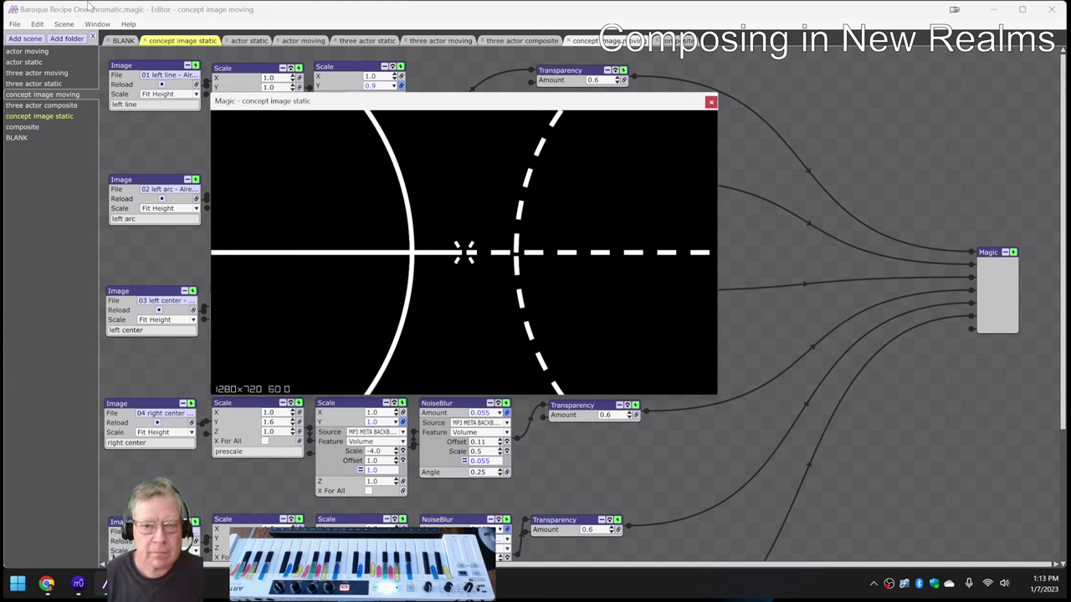
pyautogui.press('a')
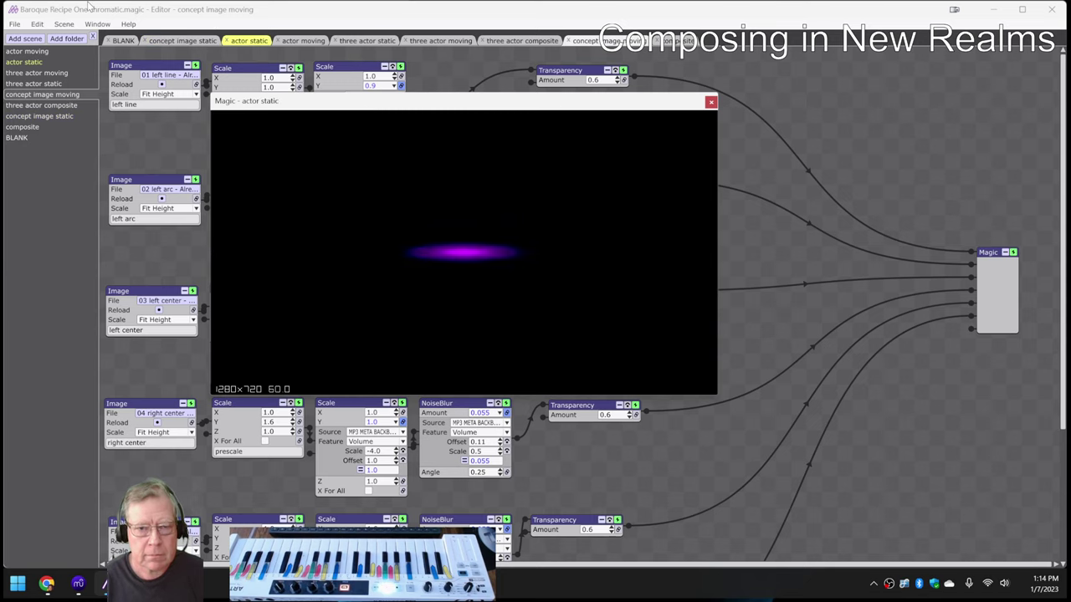
pyautogui.press('Up')
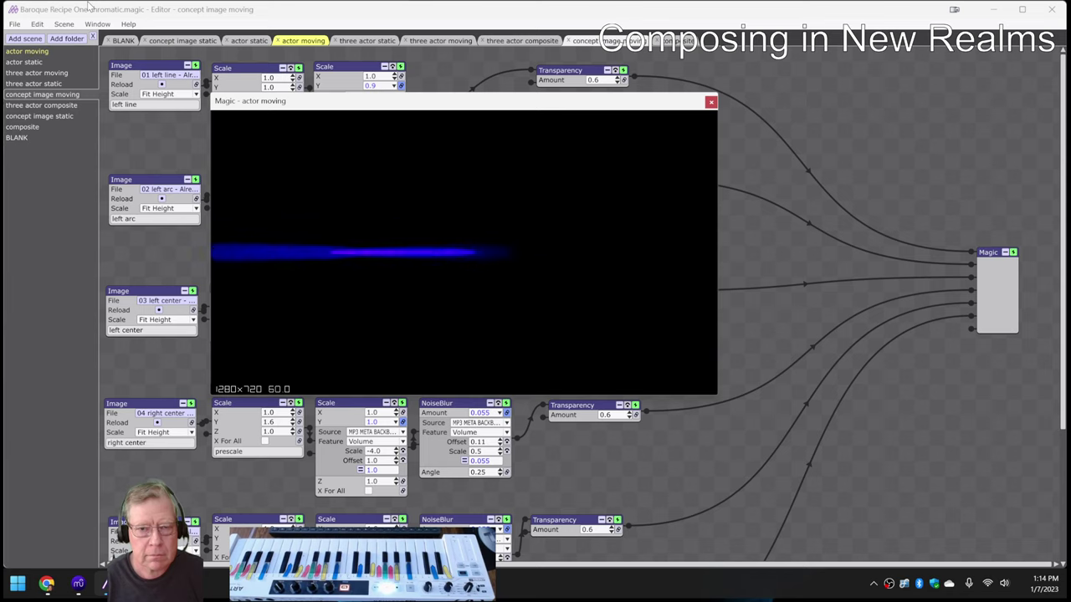
pyautogui.press('Up')
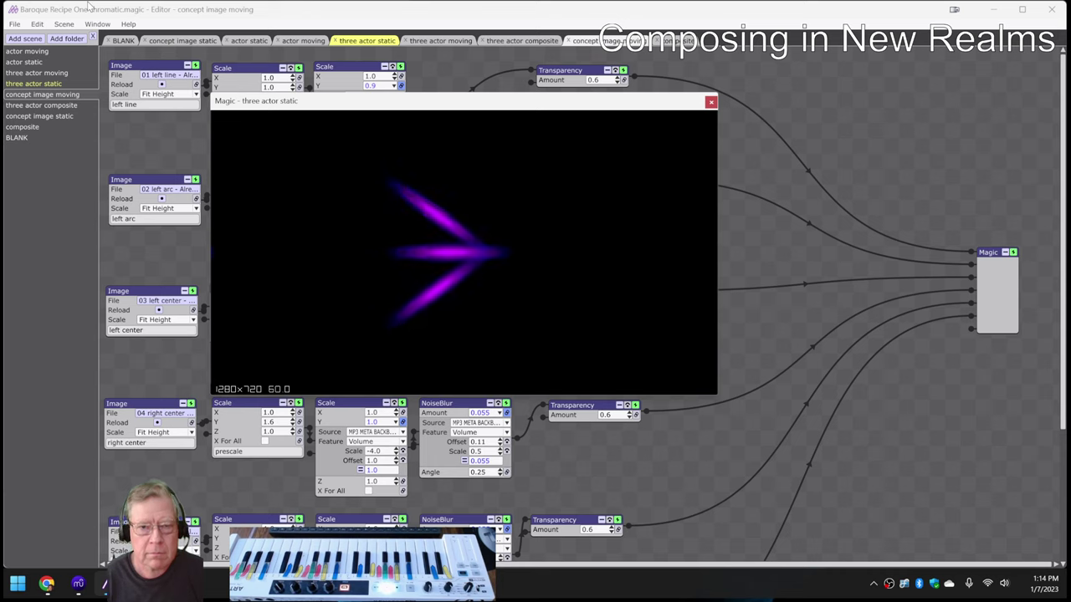
pyautogui.press('Up')
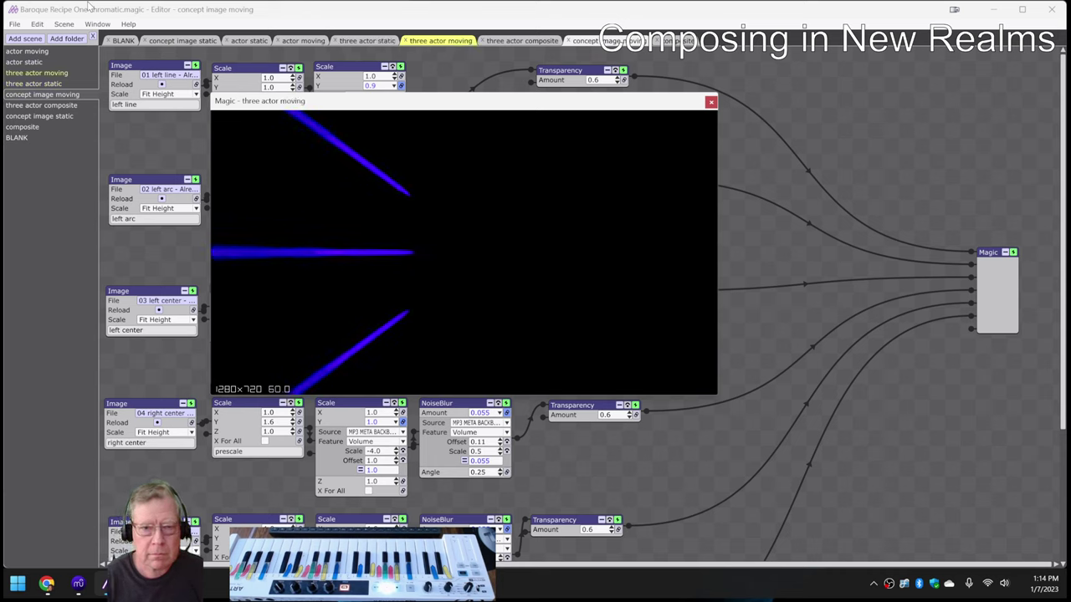
# Step through the three actor composite, concept image moving and composite scenes, ending on BLANK.
pyautogui.hotkey('ctrl', 'Tab')
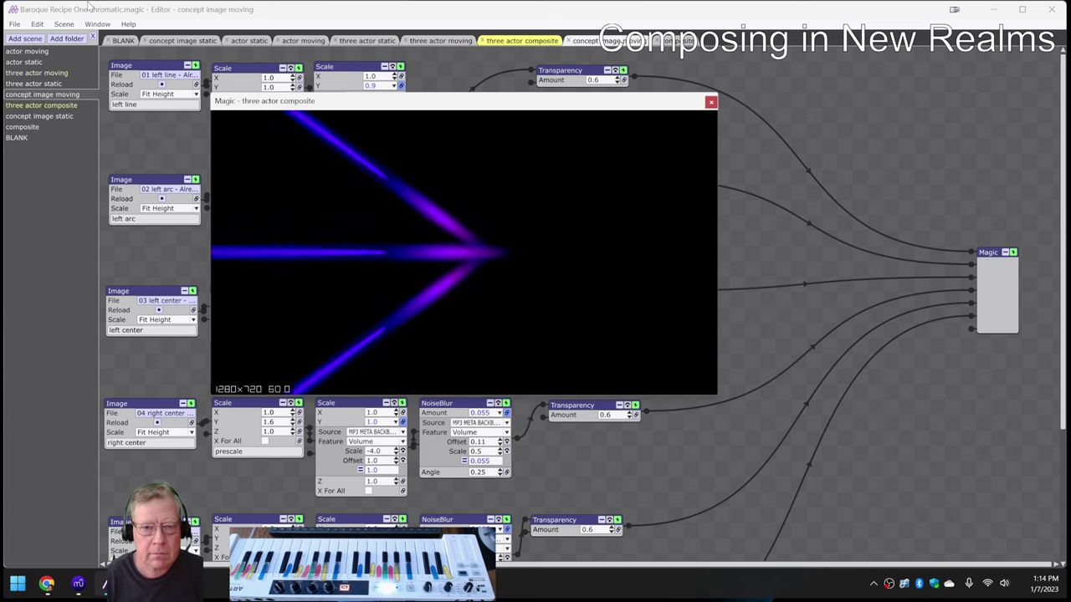
pyautogui.hotkey('ctrl', 'Tab')
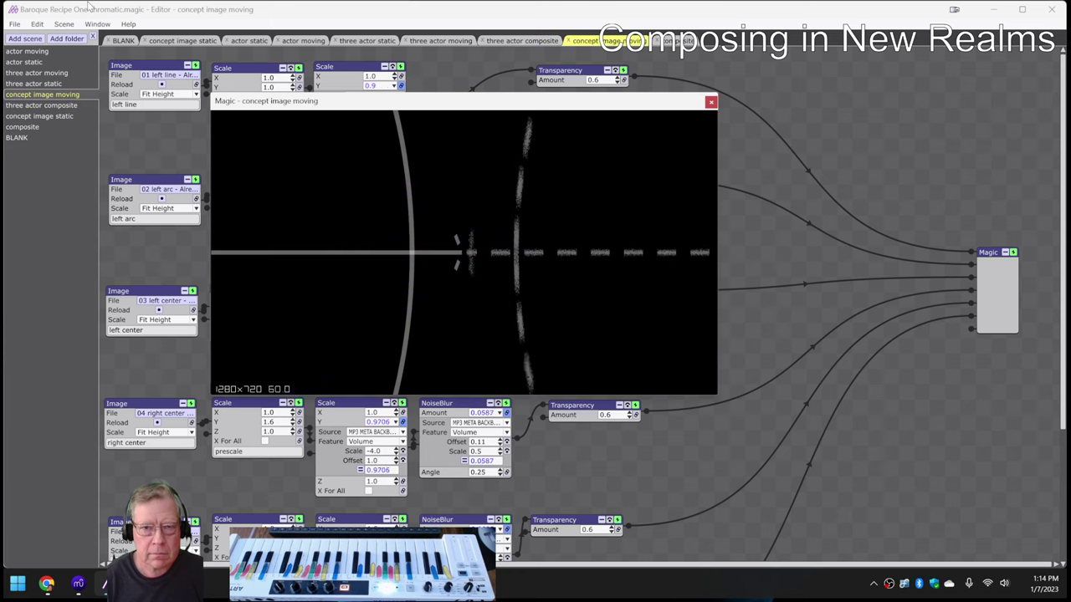
pyautogui.hotkey('ctrl', 'Tab')
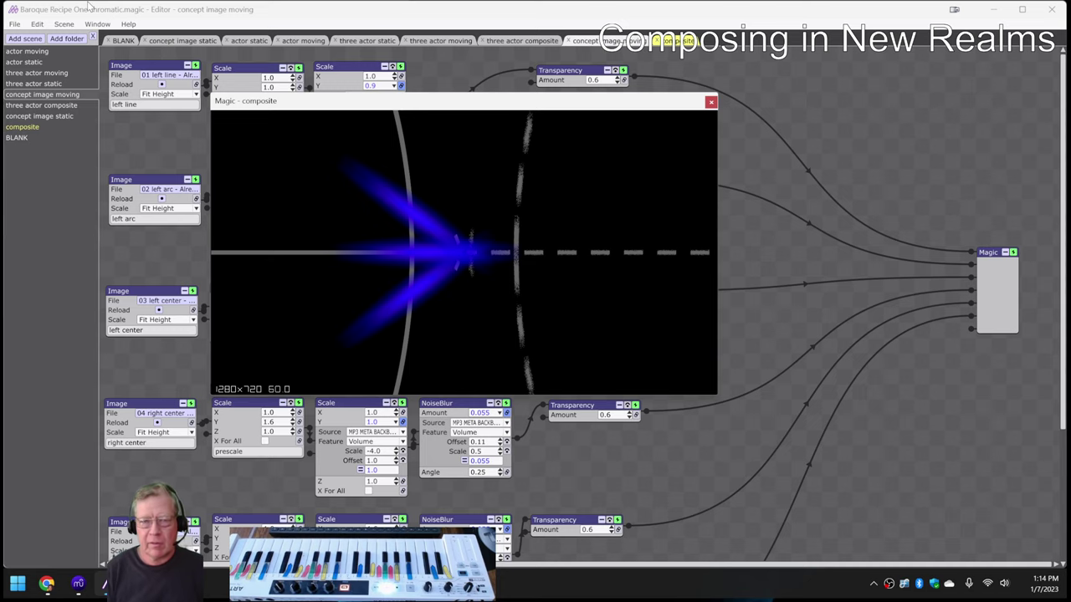
pyautogui.press('Down')
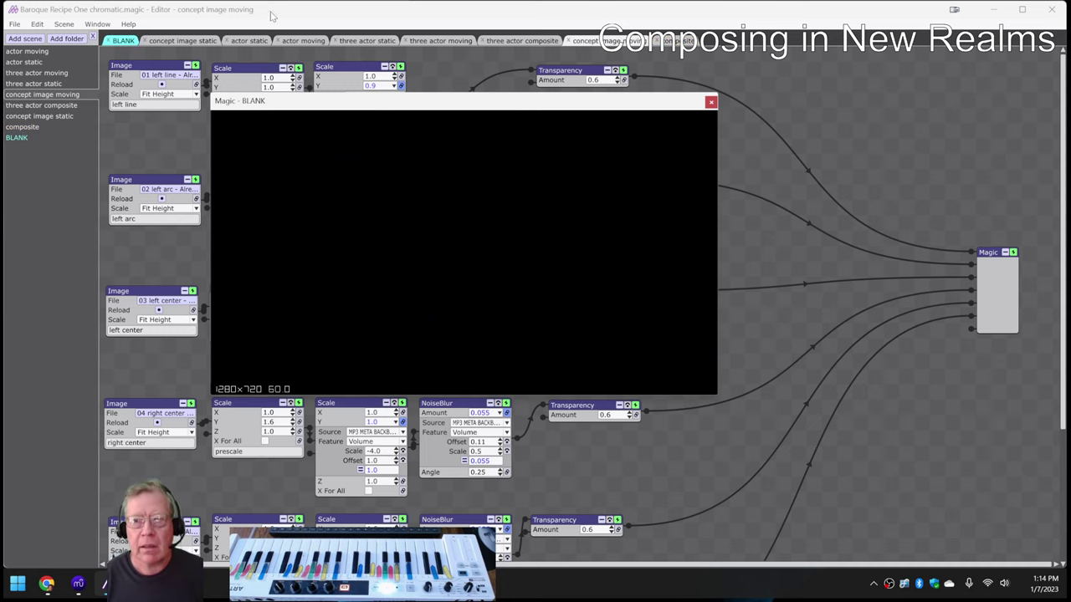
# Show the composite scene's node graph and preview in Magic.
pyautogui.click(674, 42)
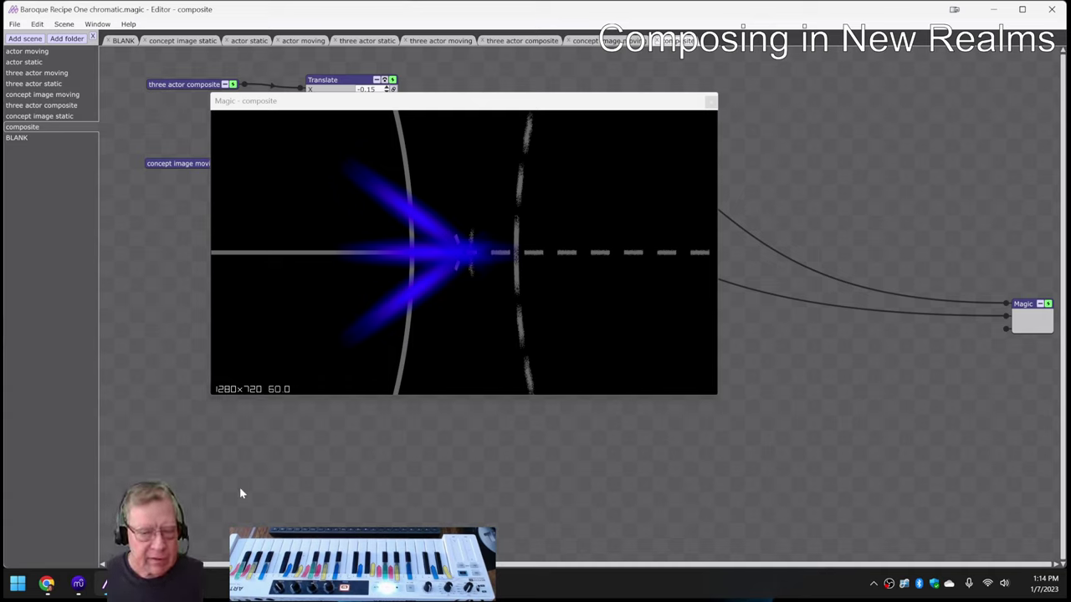
pyautogui.moveTo(47, 585)
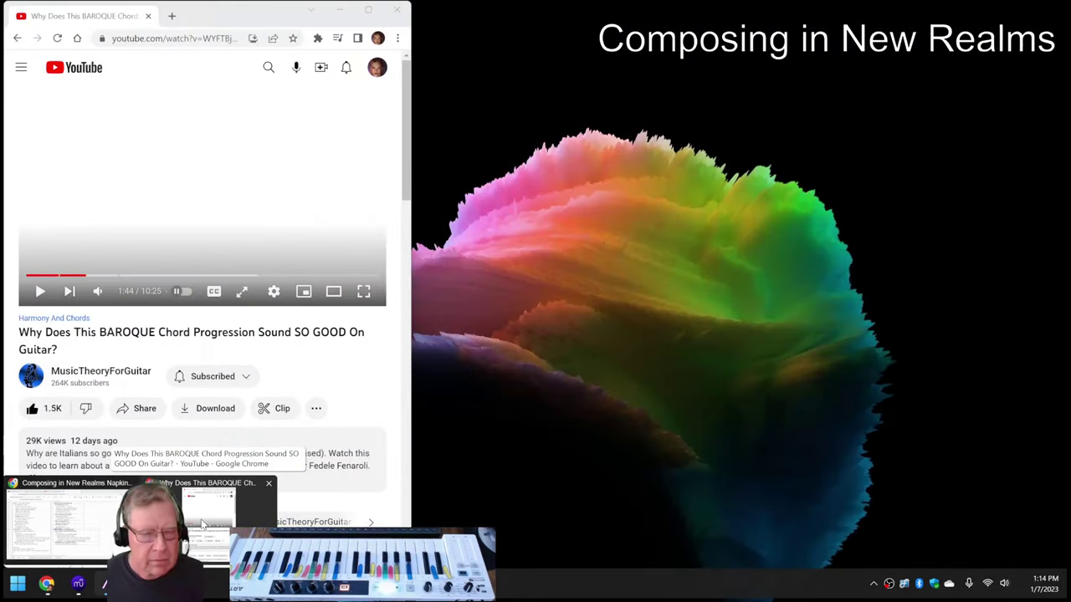
# Bring up the Baroque chord progression video, then the Already Fording Concept Image drawing.
pyautogui.click(200, 523)
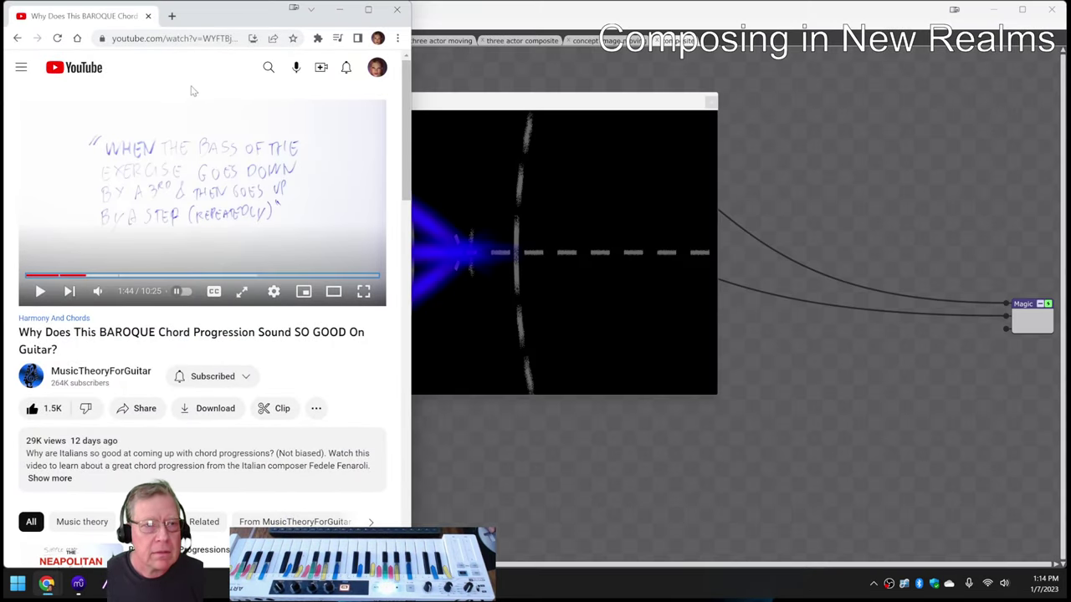
pyautogui.moveTo(47, 585)
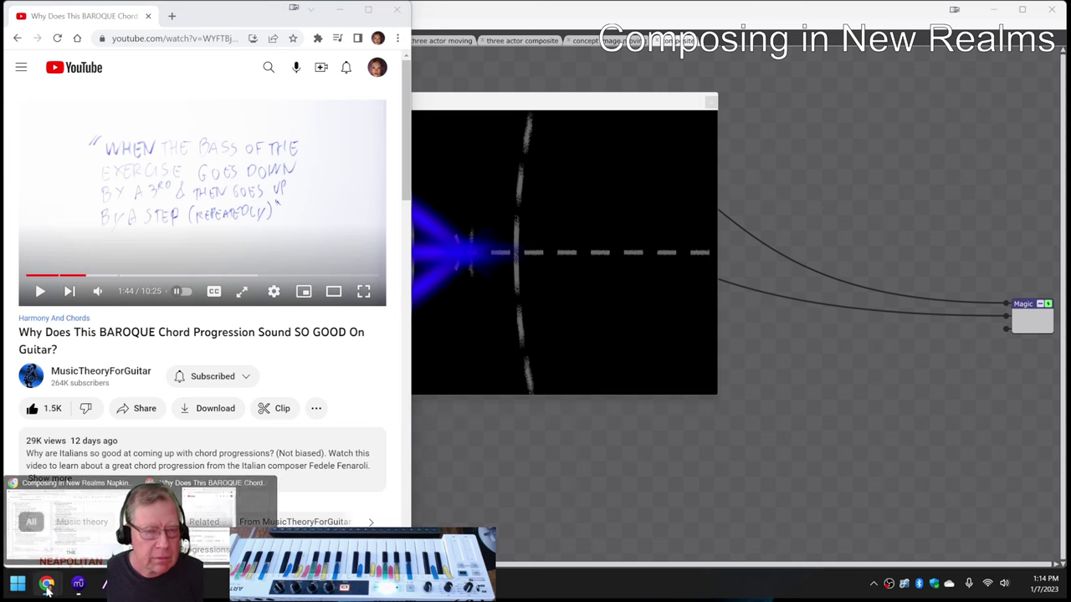
pyautogui.click(67, 517)
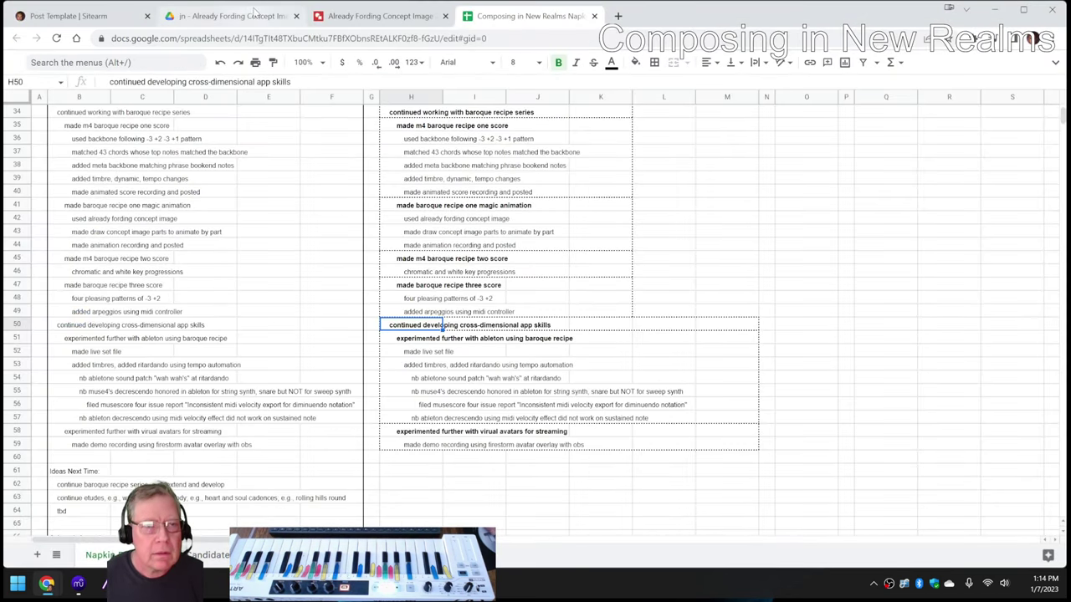
pyautogui.click(355, 16)
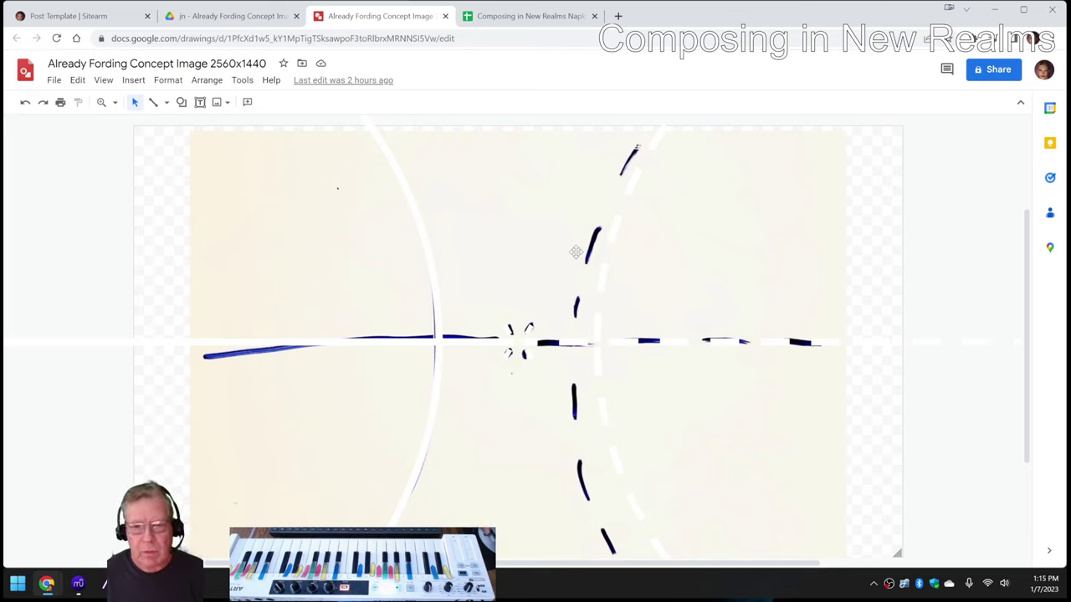
# Select the solid arc, dashed arc, long line and meeting mark, then return to Magic's composite scene.
pyautogui.click(409, 206)
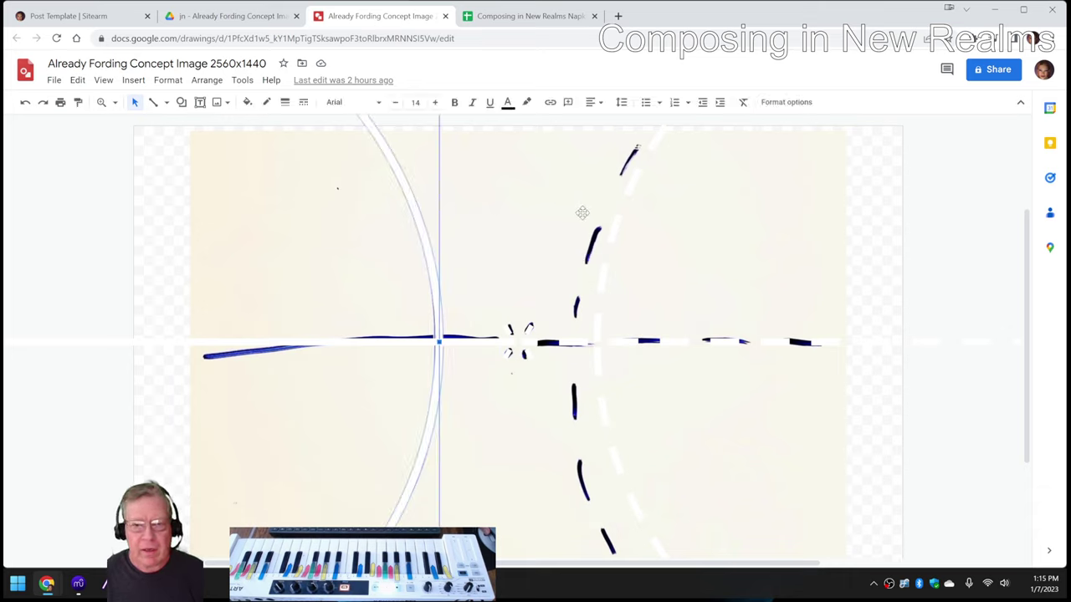
pyautogui.click(596, 240)
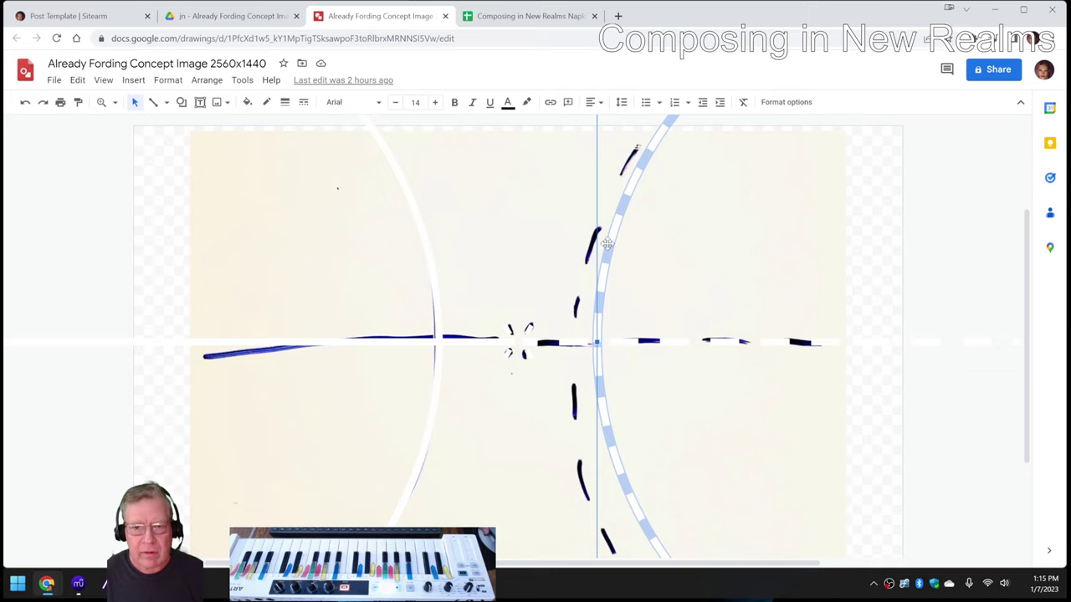
pyautogui.click(373, 339)
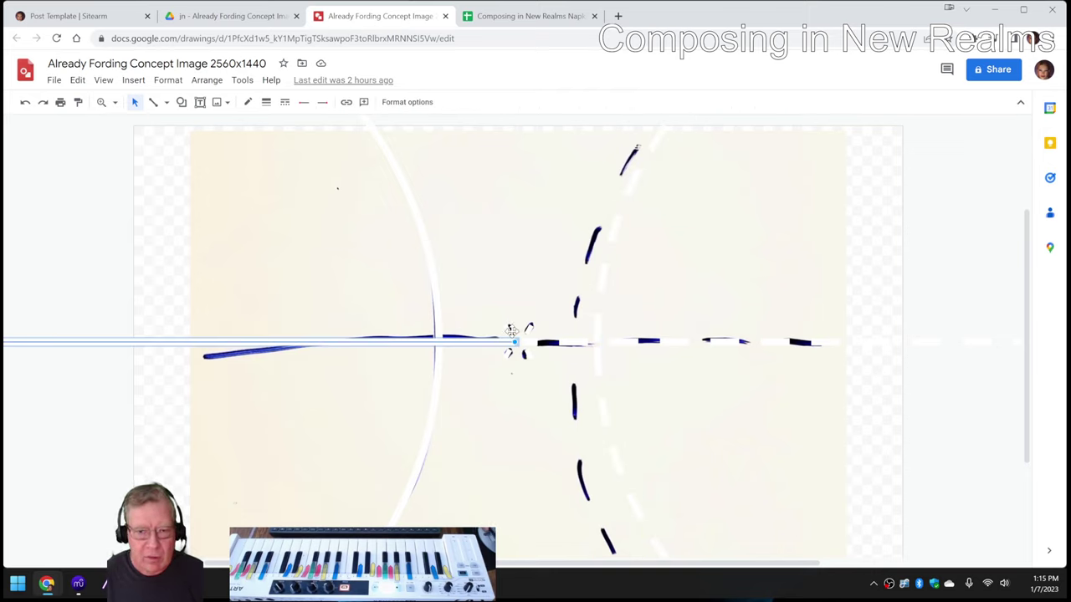
pyautogui.click(509, 333)
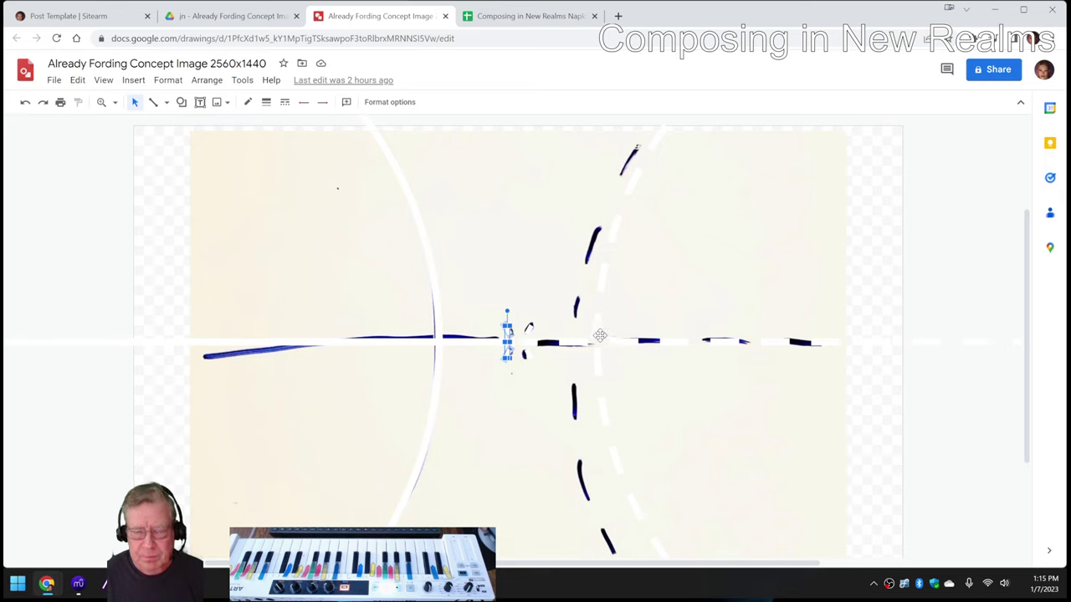
pyautogui.press('Tab')
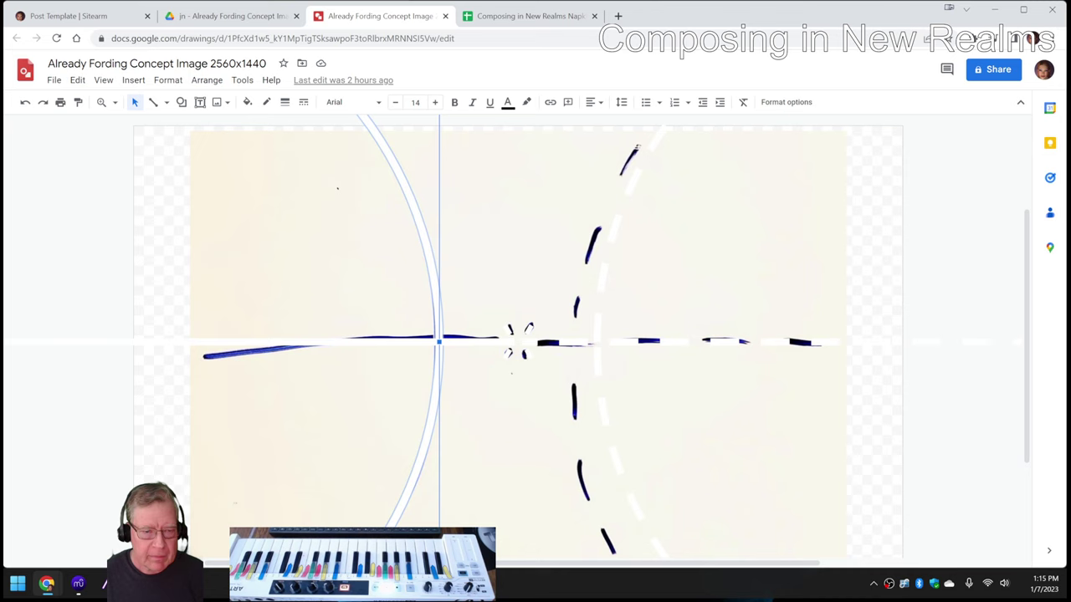
pyautogui.hotkey('alt', 'Tab')
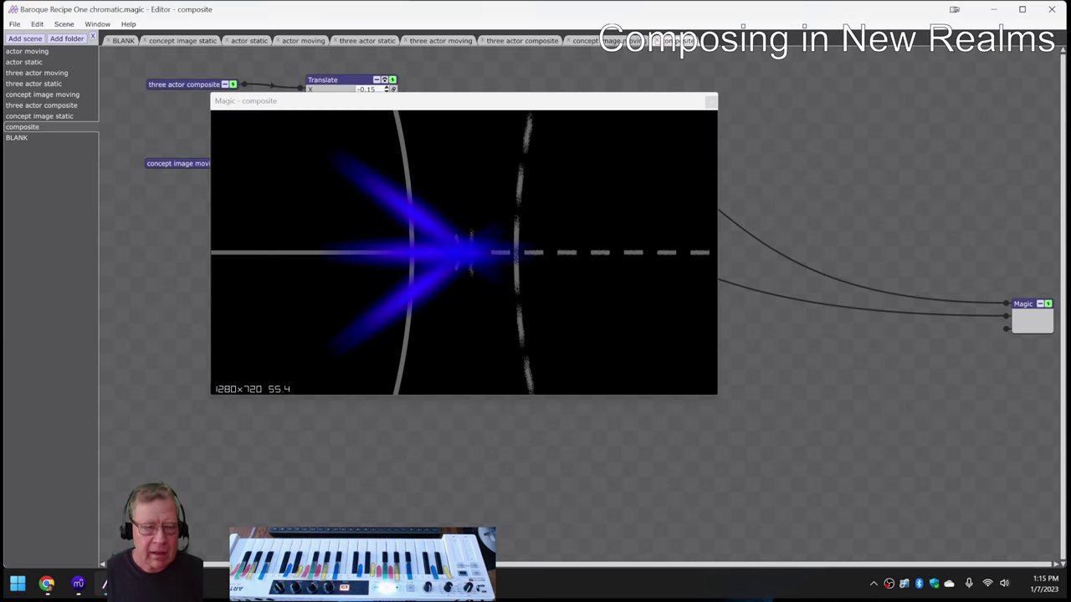
# Return to the score, select the first Sweep Synthesizer measure and snare triplet, and start playback.
pyautogui.click(78, 583)
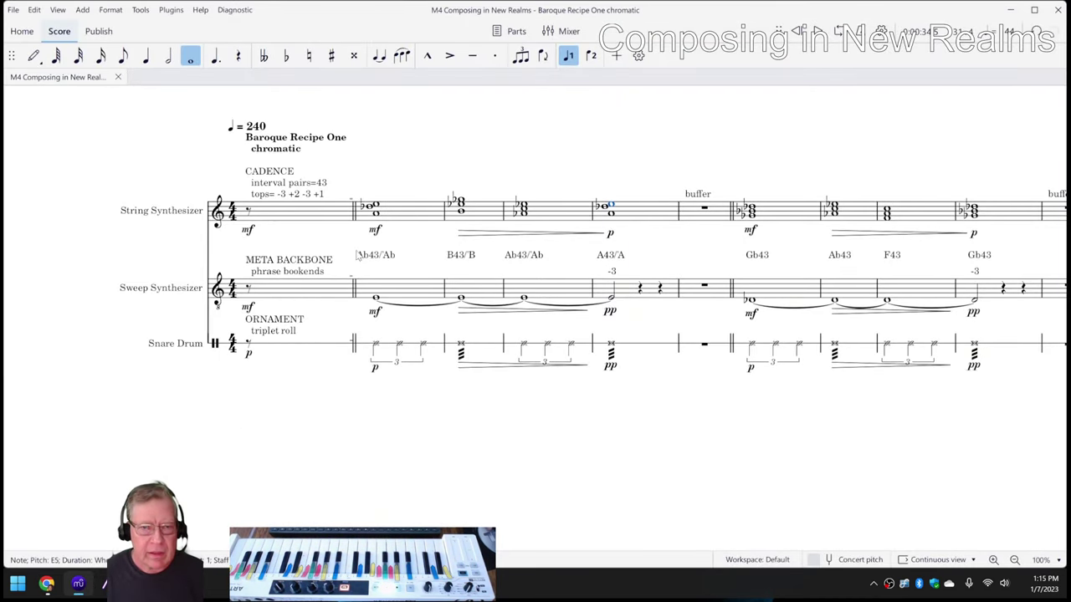
pyautogui.click(417, 289)
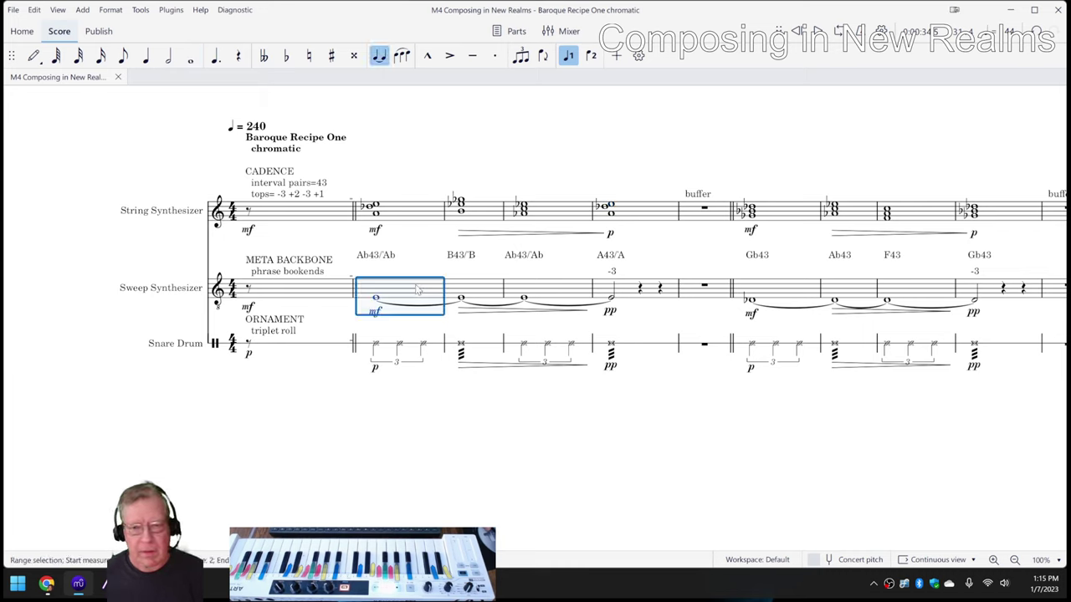
pyautogui.click(398, 367)
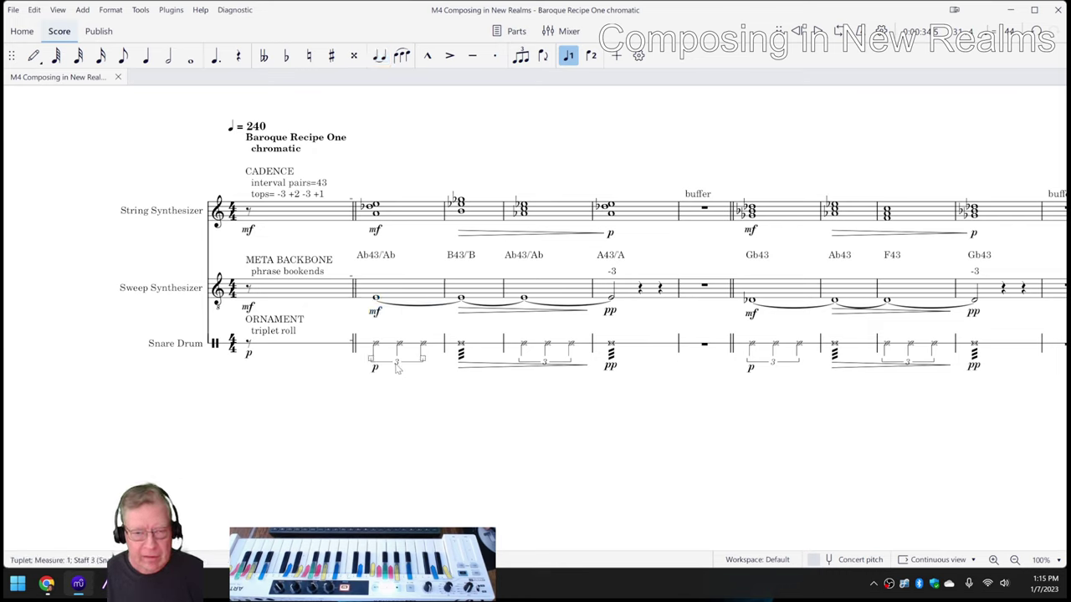
pyautogui.press('Escape')
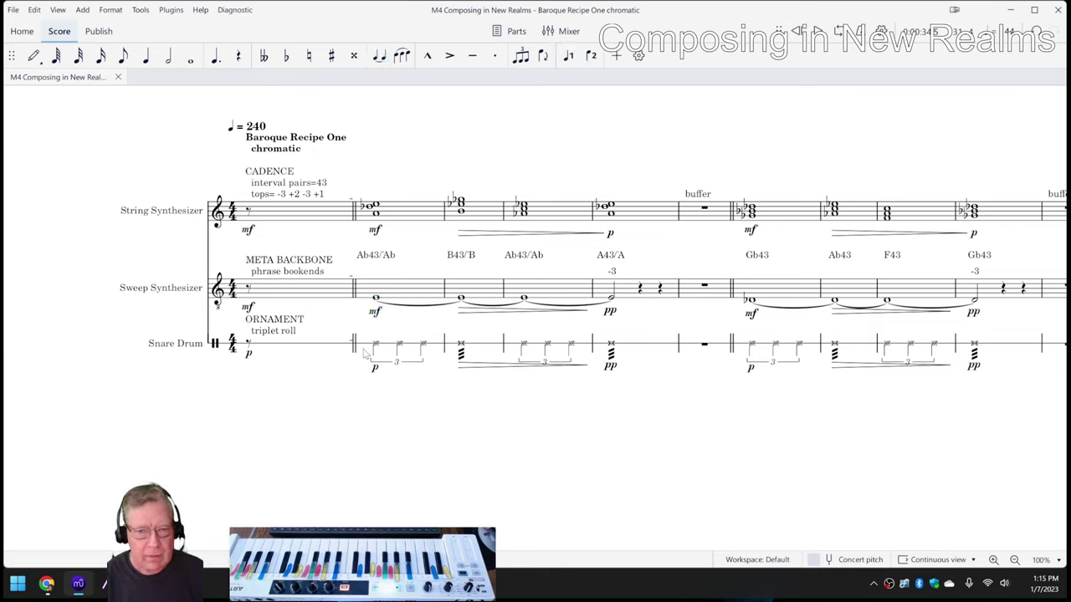
pyautogui.click(197, 345)
pyautogui.press('space')
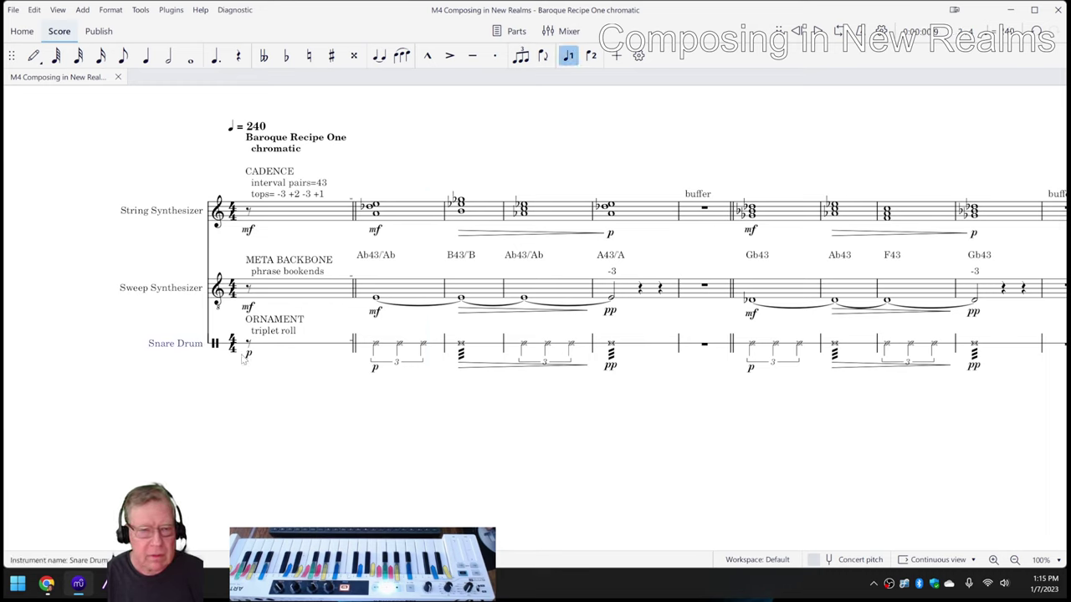
# Play briefly from the snare's first triplet measure, then from the Sweep Synthesizer's opening chord, and clear the selection.
pyautogui.click(375, 347)
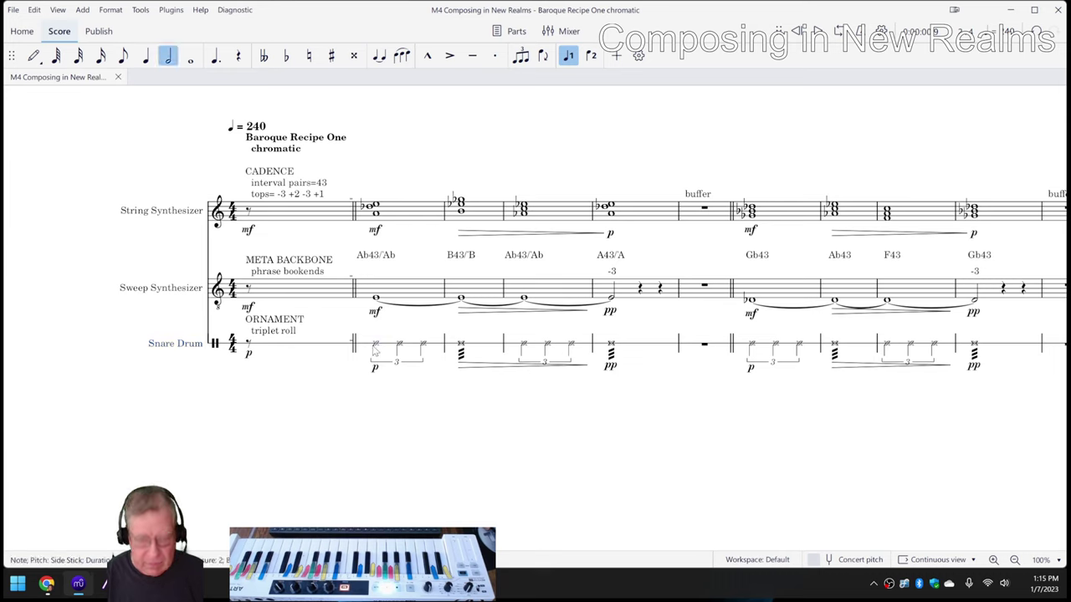
pyautogui.keyDown('shift'); pyautogui.click(426, 351); pyautogui.keyUp('shift')
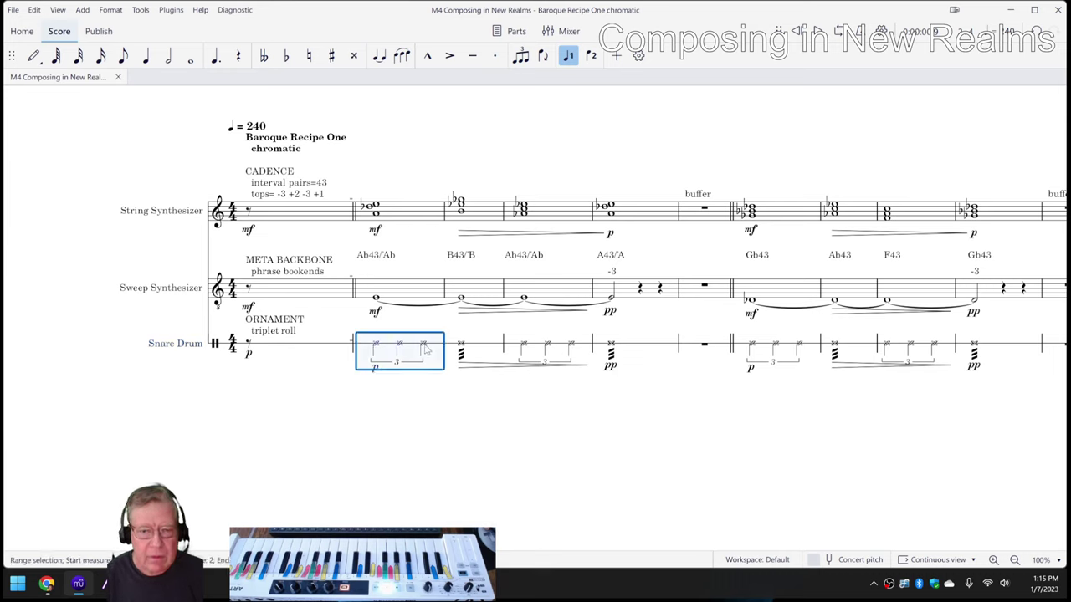
pyautogui.press('space')
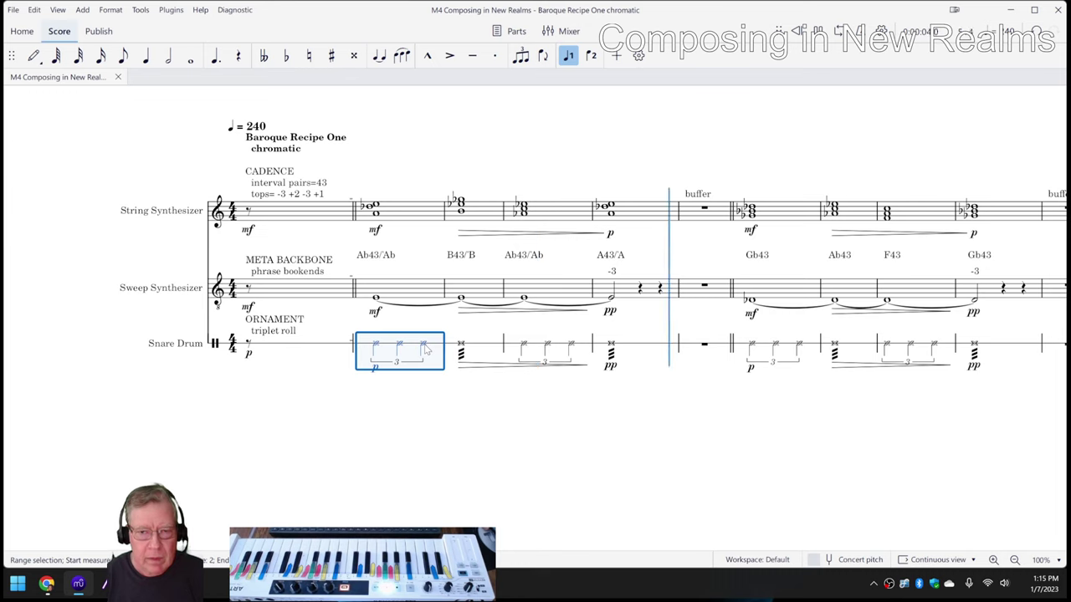
pyautogui.press('space')
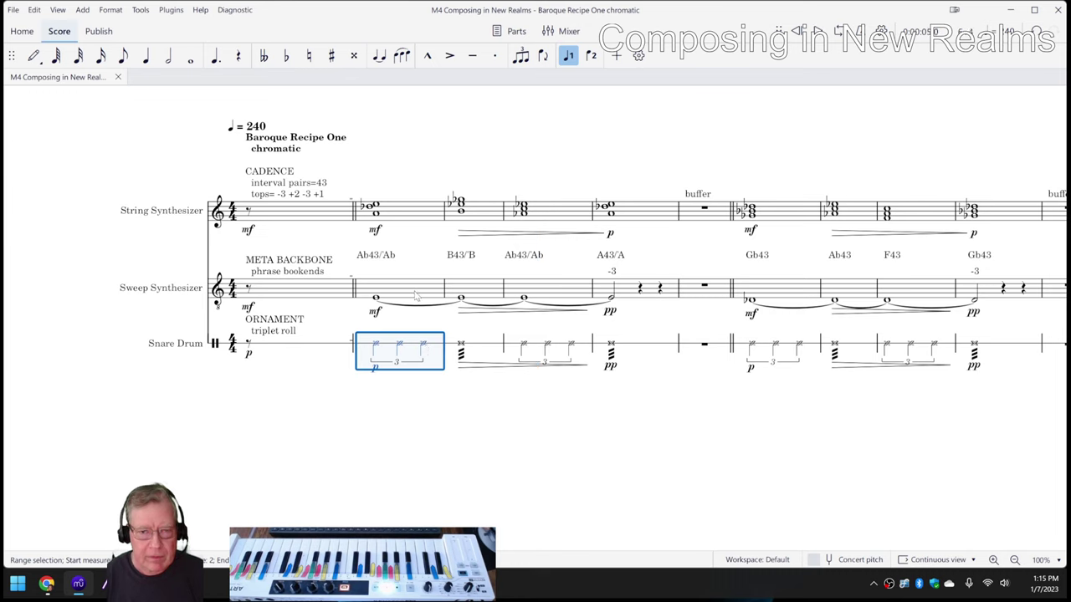
pyautogui.click(416, 294)
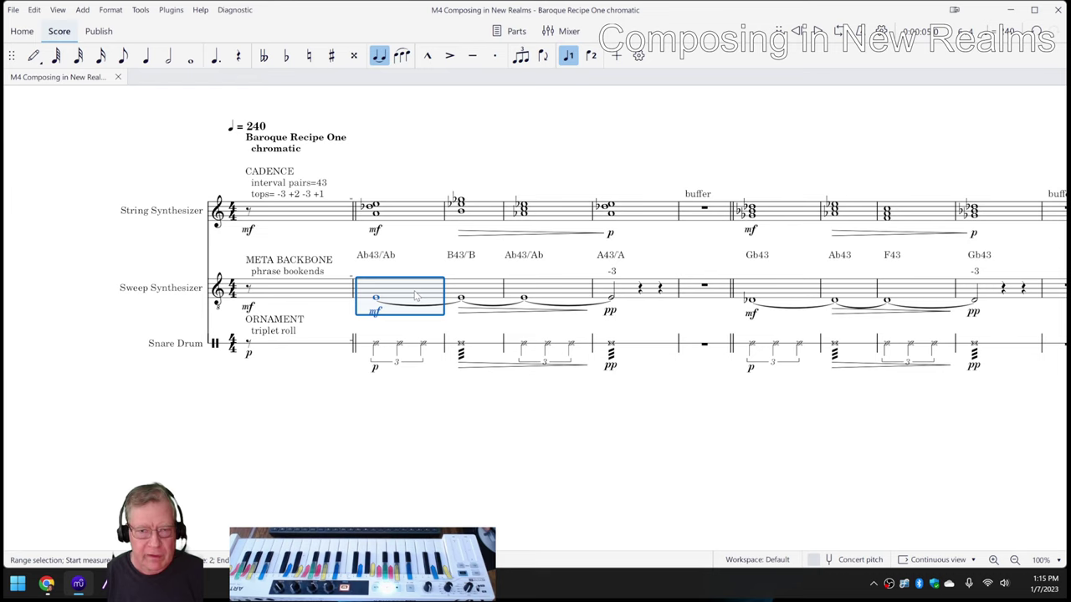
pyautogui.press('space')
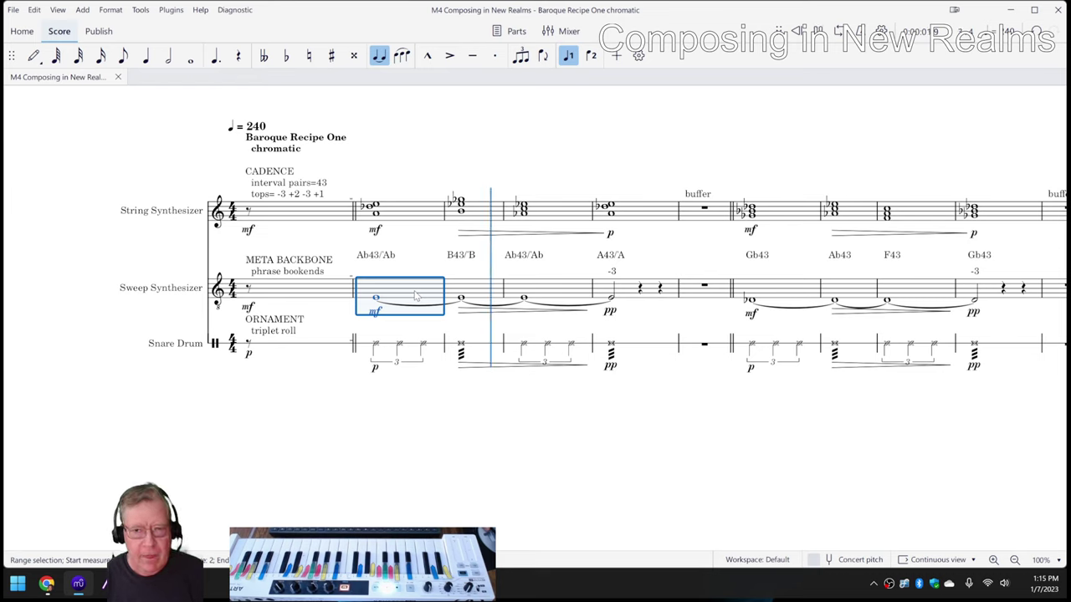
pyautogui.press('space')
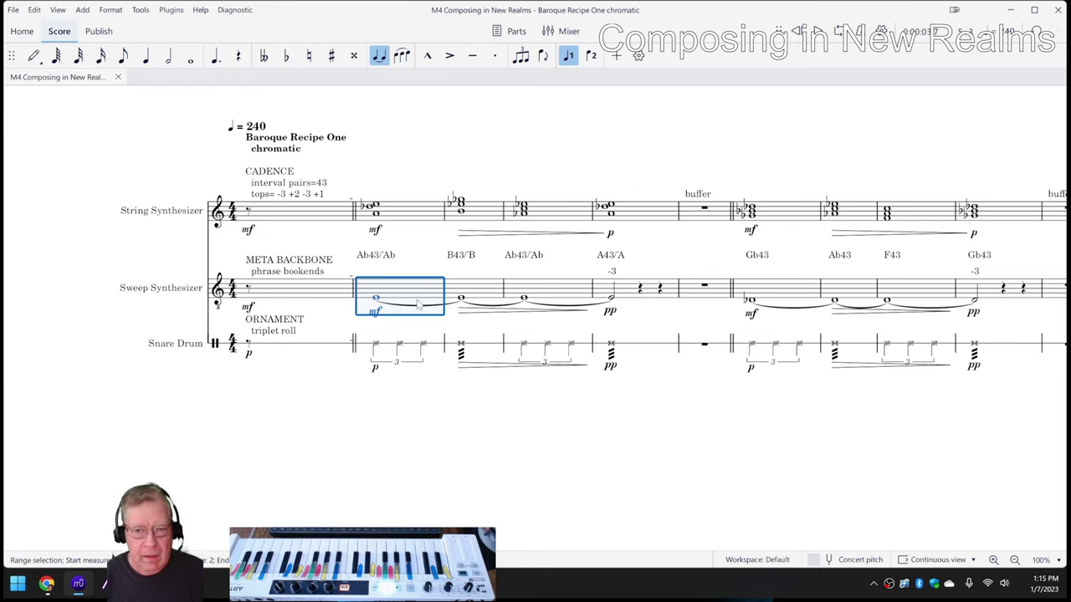
pyautogui.press('Escape')
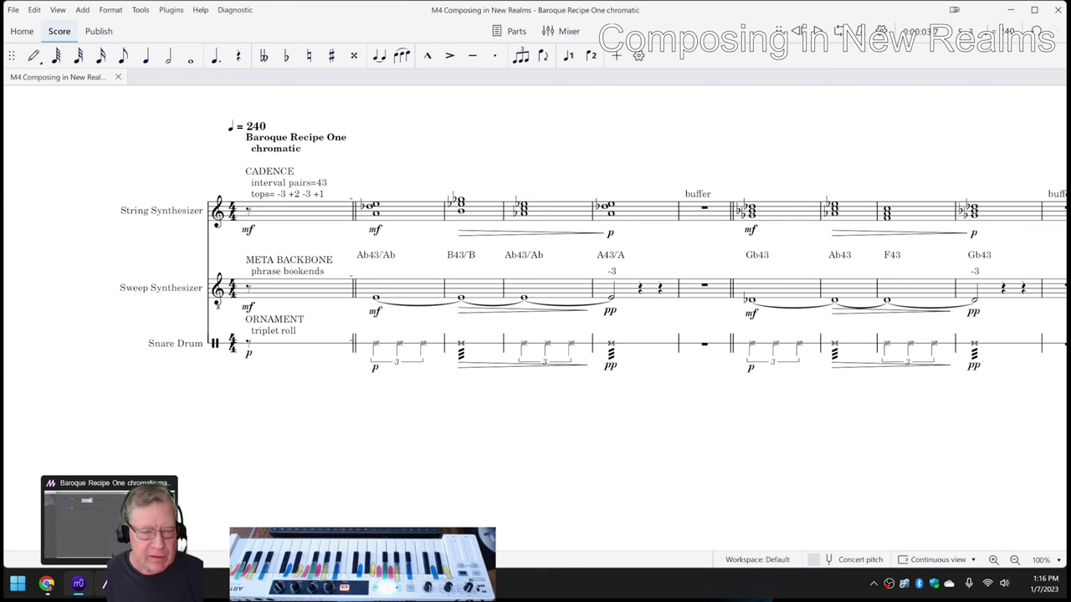
# With the preview moved aside, step through the concept image static, actor static, actor moving, three actor moving and three actor composite scenes, ending on concept image moving.
pyautogui.click(106, 584)
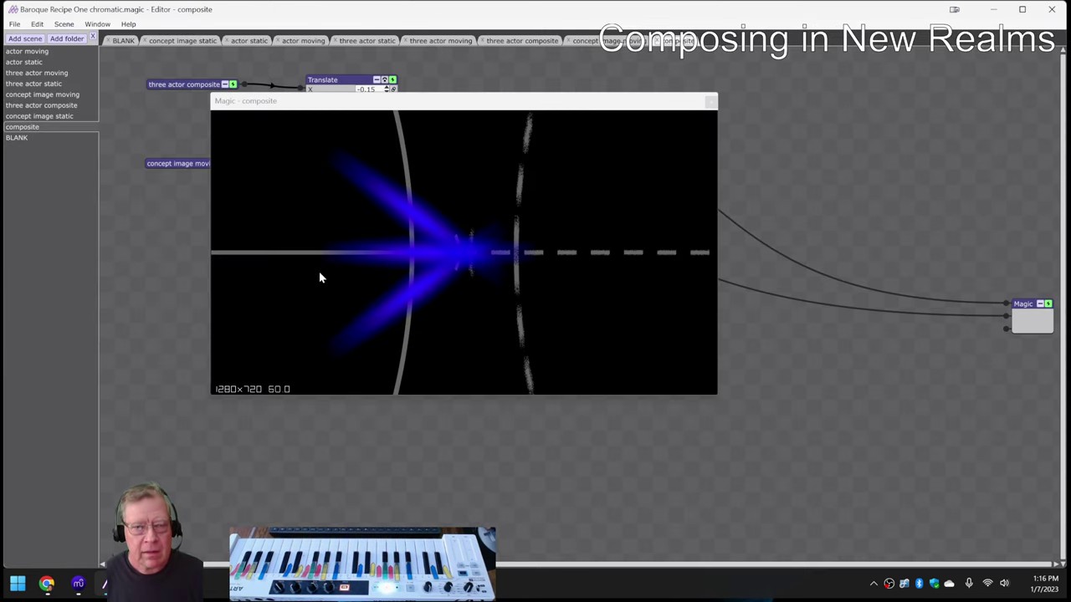
pyautogui.moveTo(335, 103); pyautogui.dragTo(475, 192)
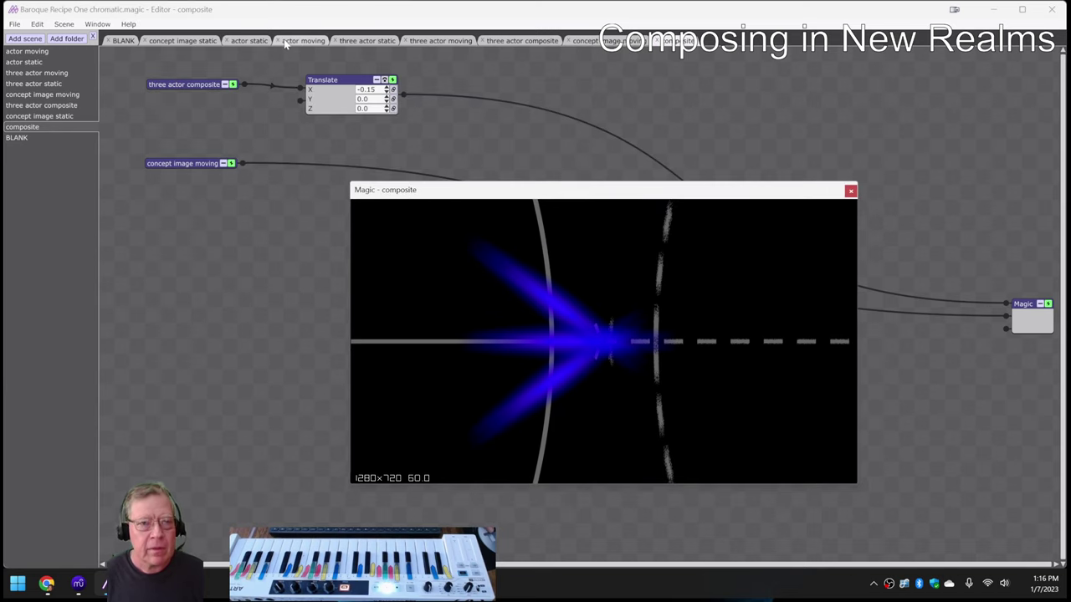
pyautogui.click(192, 38)
pyautogui.click(250, 41)
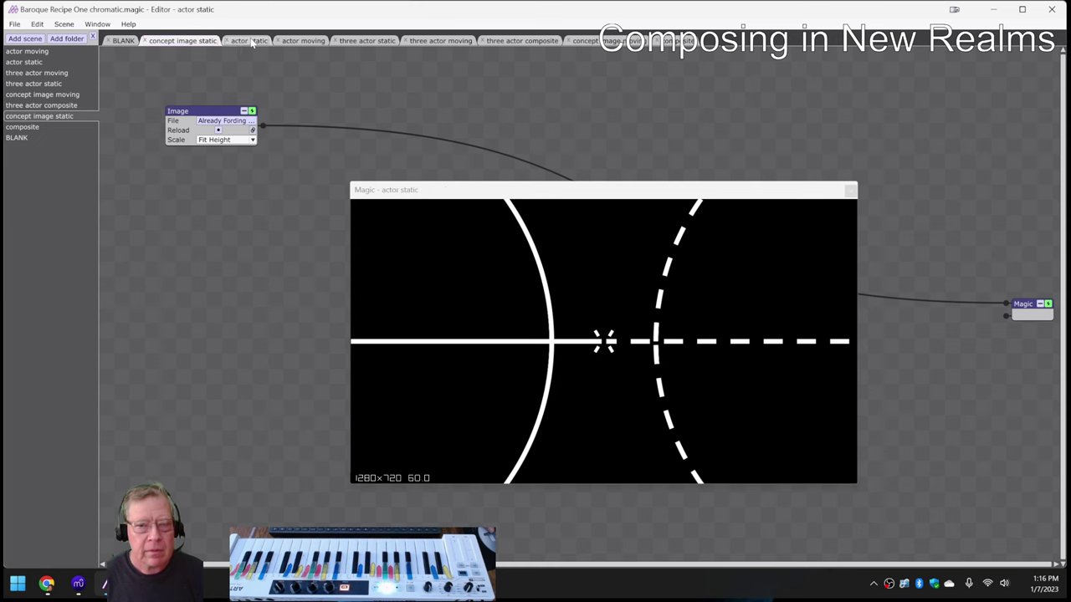
pyautogui.click(302, 41)
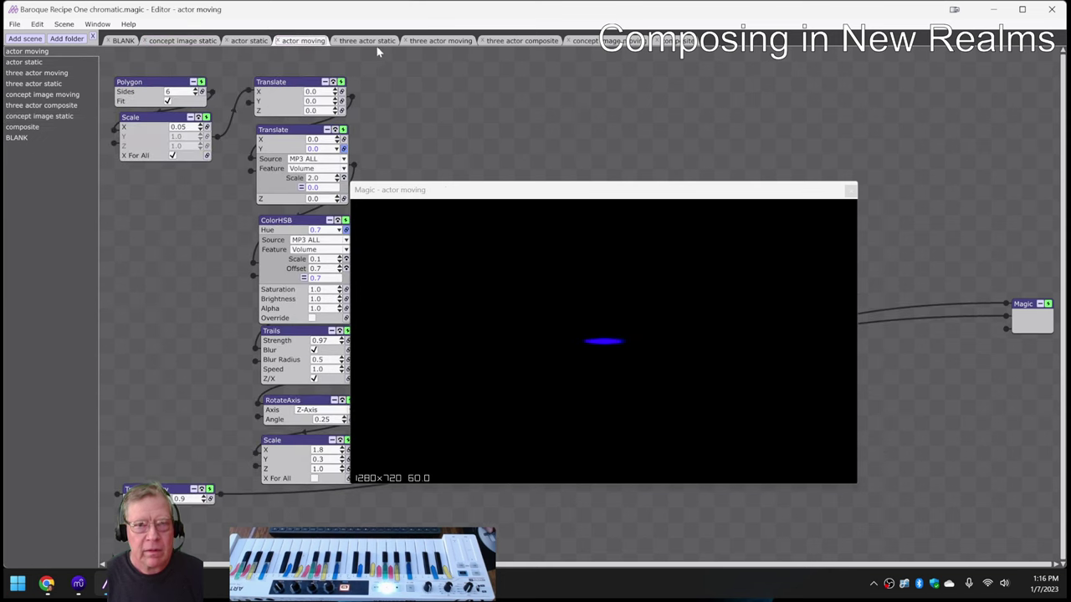
pyautogui.click(425, 40)
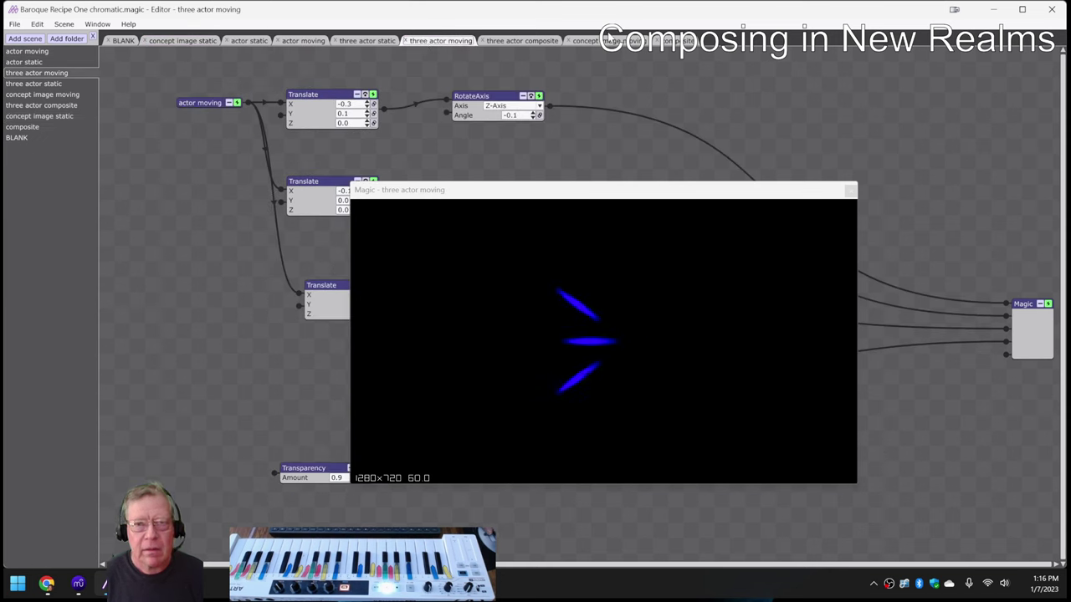
pyautogui.click(543, 41)
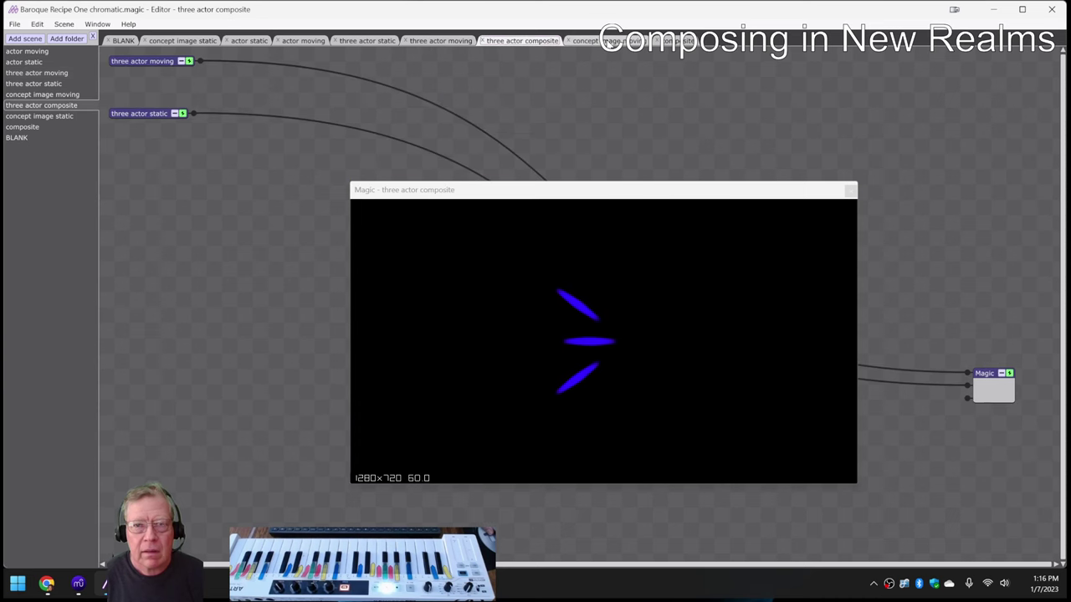
pyautogui.click(599, 41)
pyautogui.moveTo(552, 195); pyautogui.dragTo(725, 182)
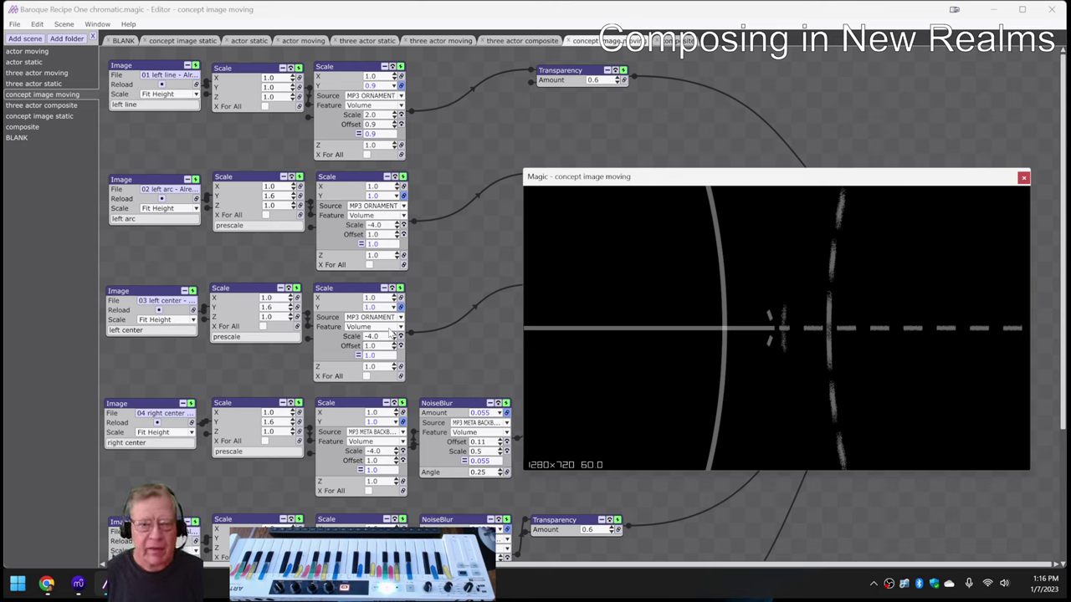
pyautogui.moveTo(634, 182); pyautogui.dragTo(58, 140)
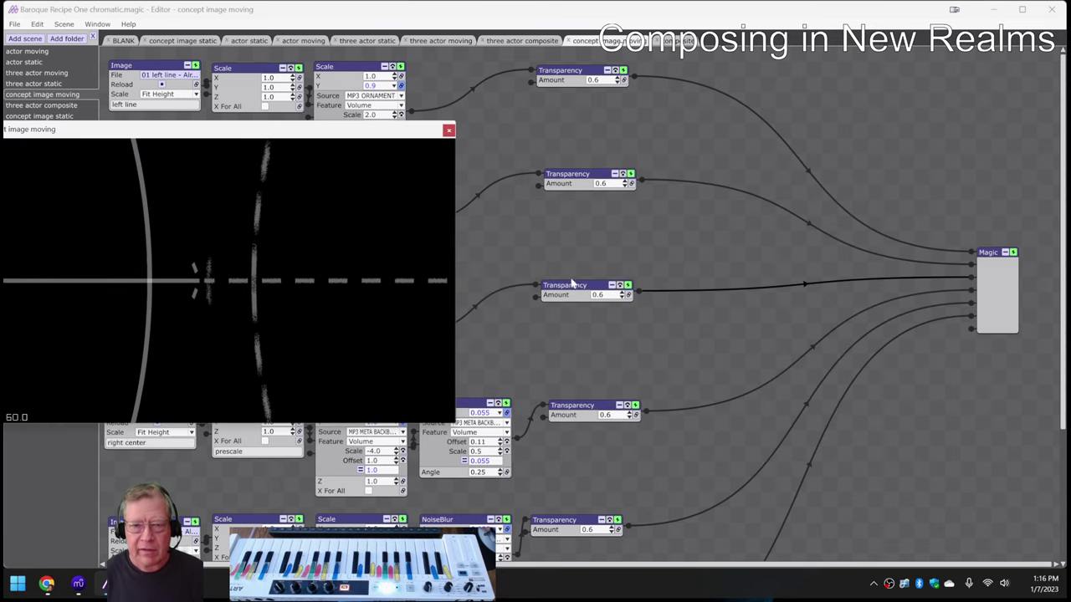
pyautogui.click(628, 285)
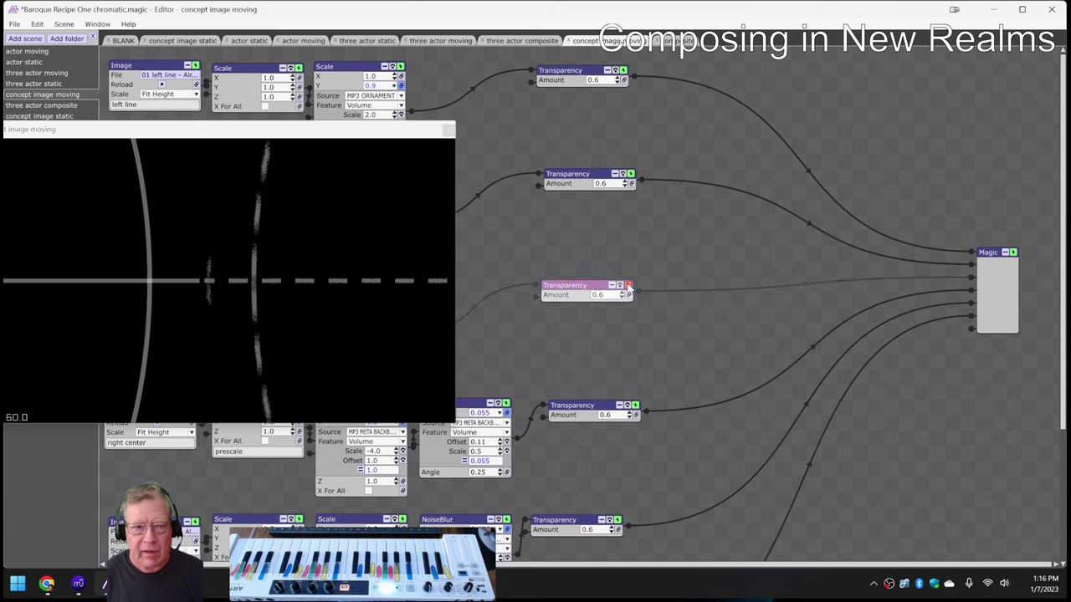
pyautogui.click(630, 174)
pyautogui.click(631, 174)
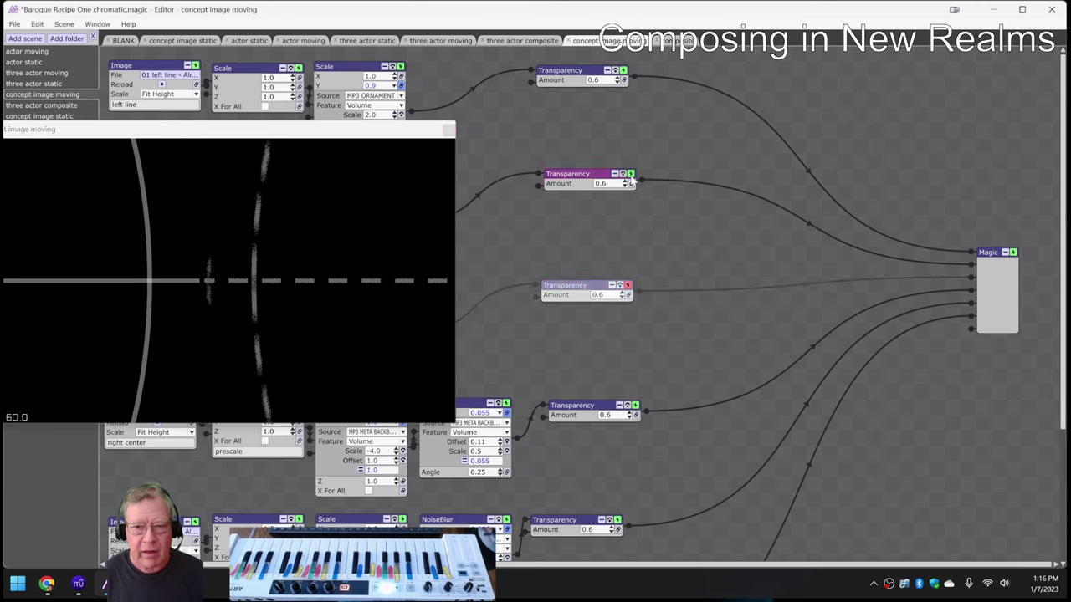
pyautogui.click(628, 286)
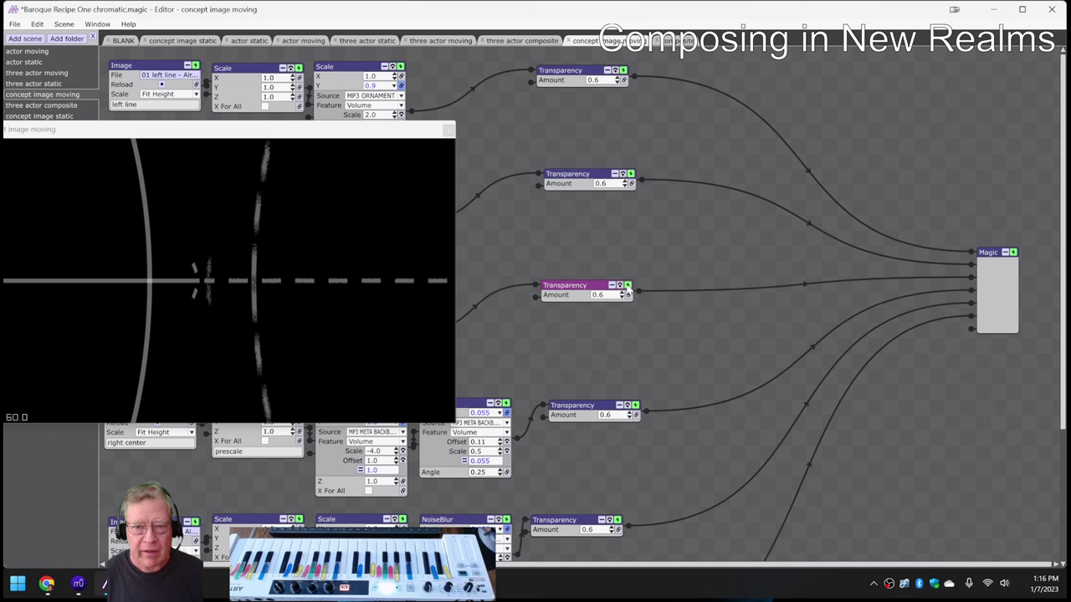
pyautogui.moveTo(343, 131); pyautogui.dragTo(762, 127)
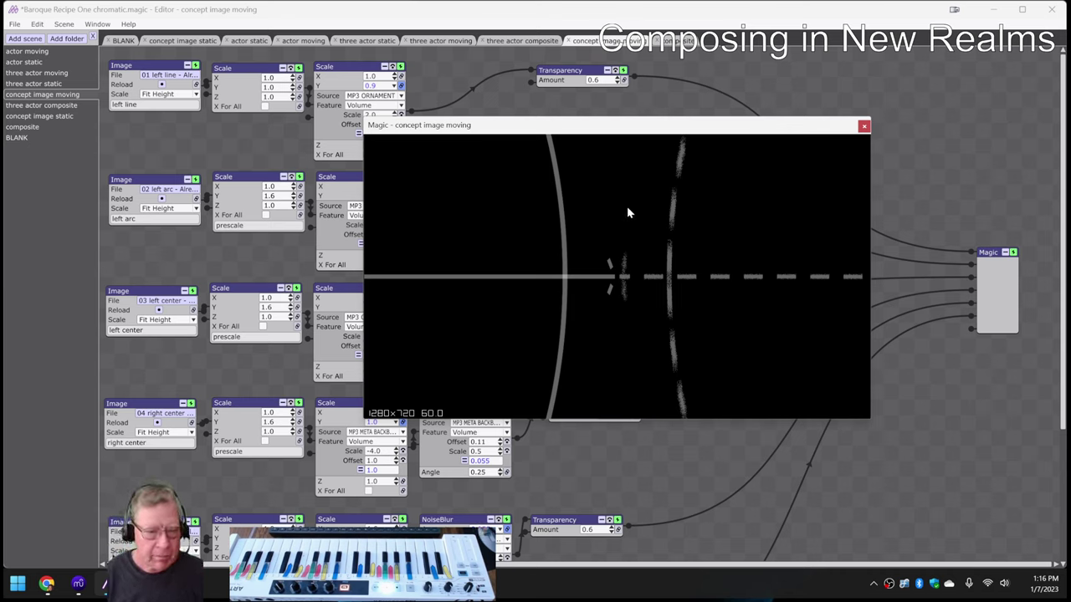
pyautogui.click(45, 585)
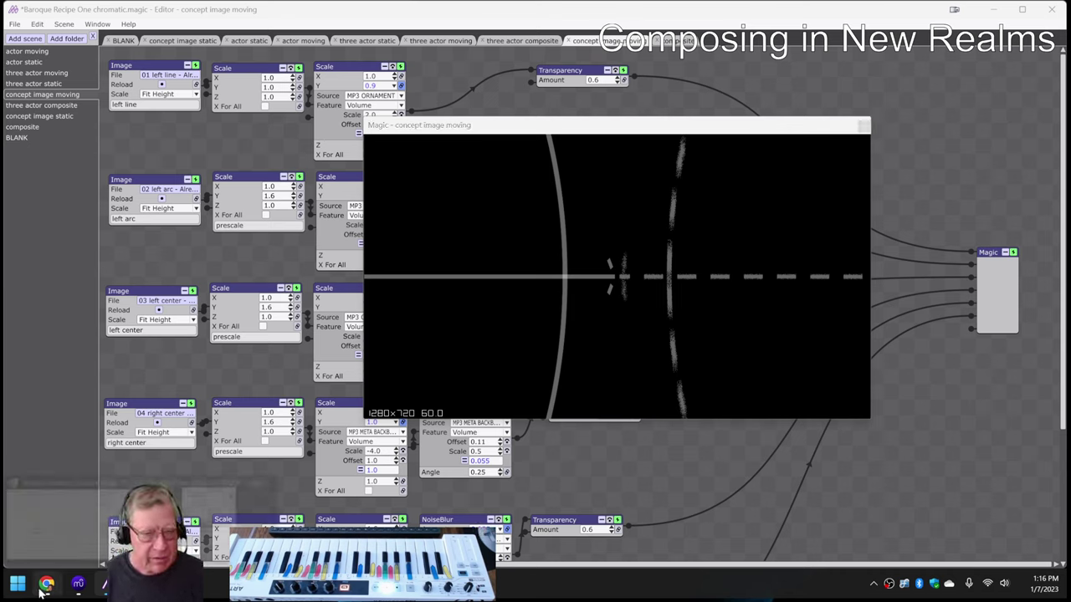
# Go through the notes' Ideas Next Time entries: continue baroque recipe series, continue etudes, tbd.
pyautogui.click(111, 539)
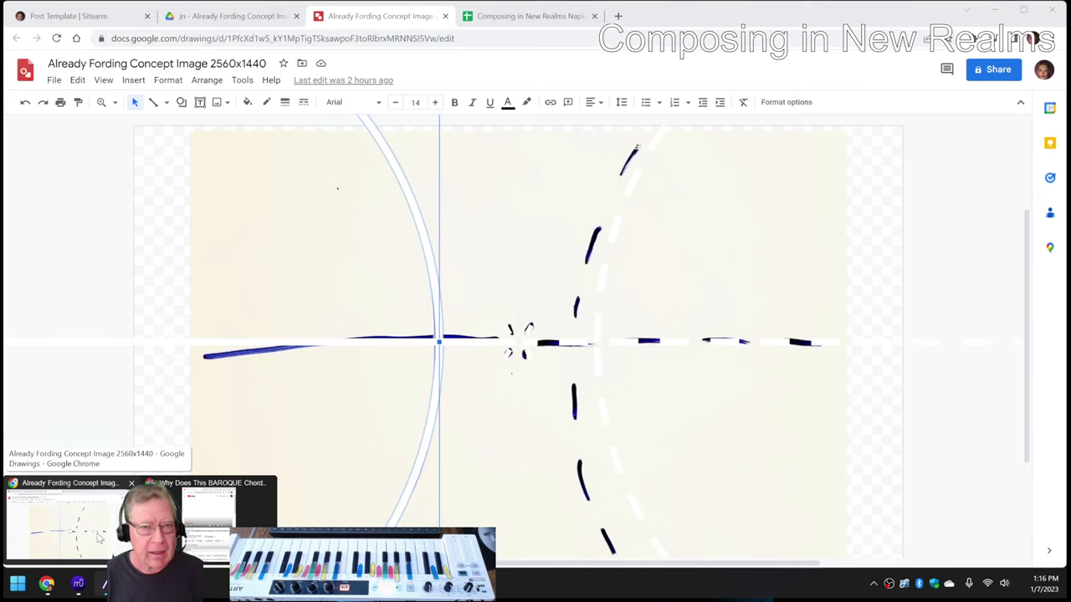
pyautogui.click(566, 23)
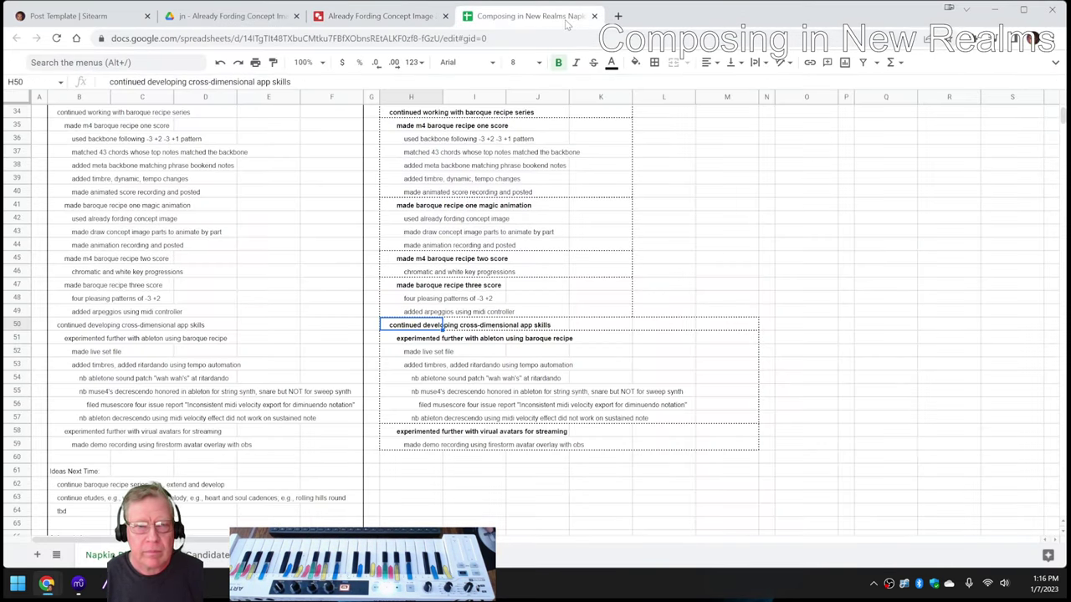
pyautogui.scroll(-2, 335, 286)
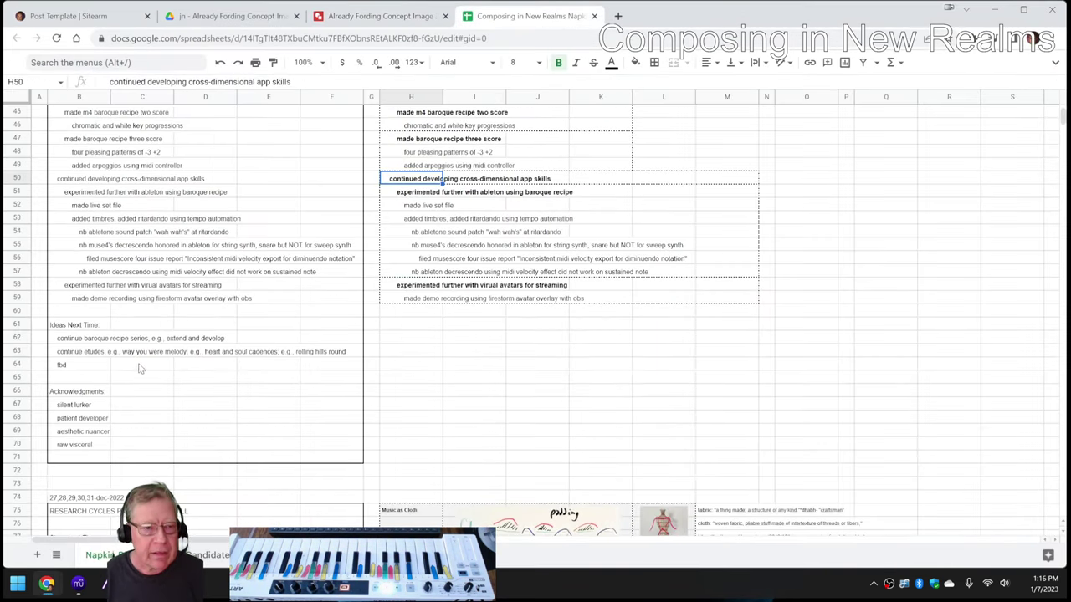
pyautogui.click(85, 339)
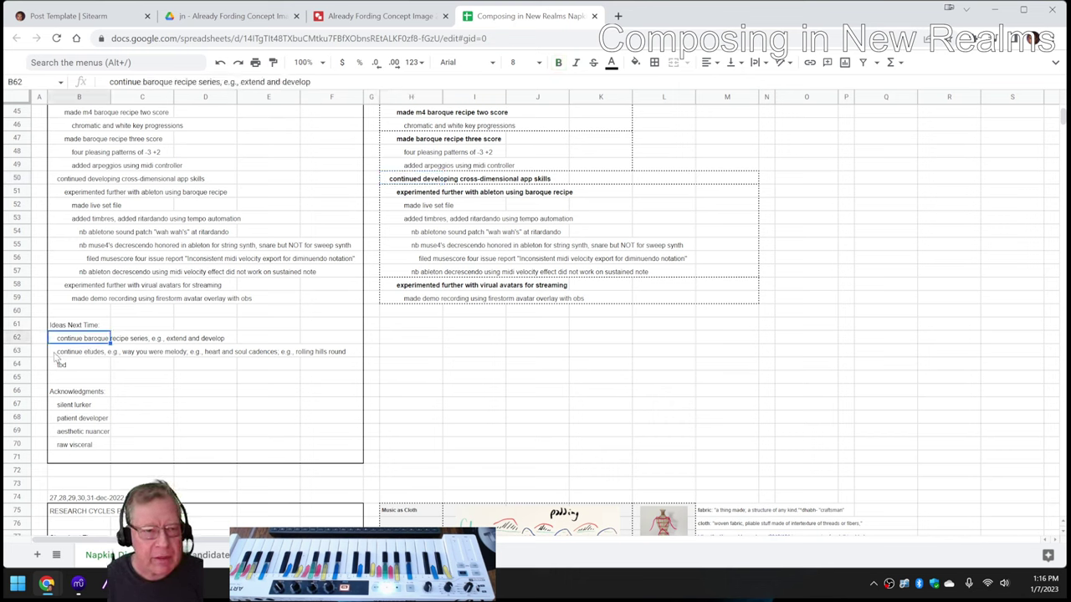
pyautogui.press('Right')
pyautogui.click(58, 355)
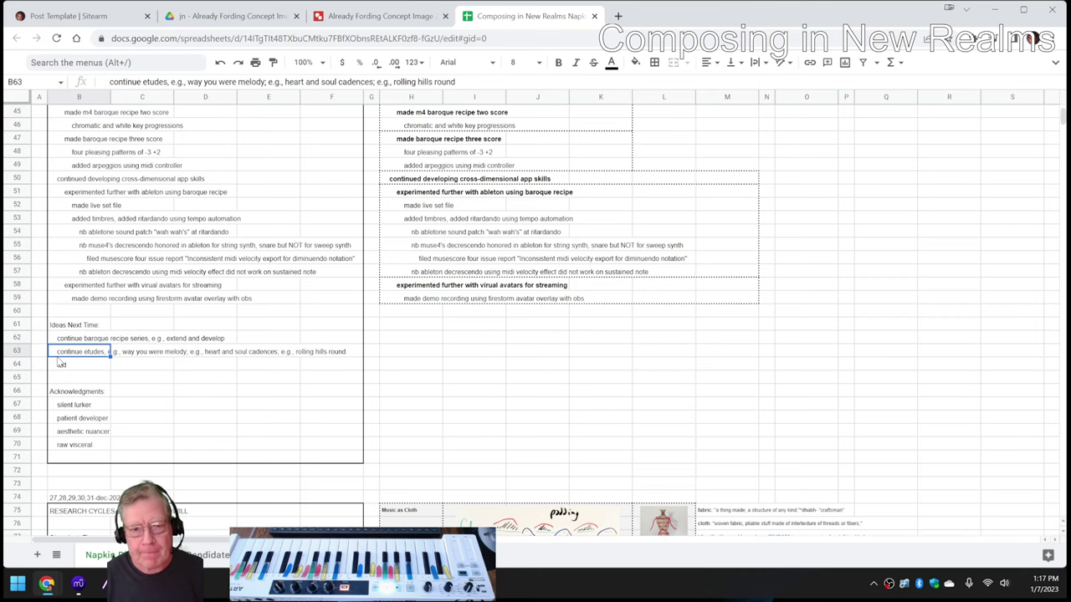
pyautogui.click(64, 366)
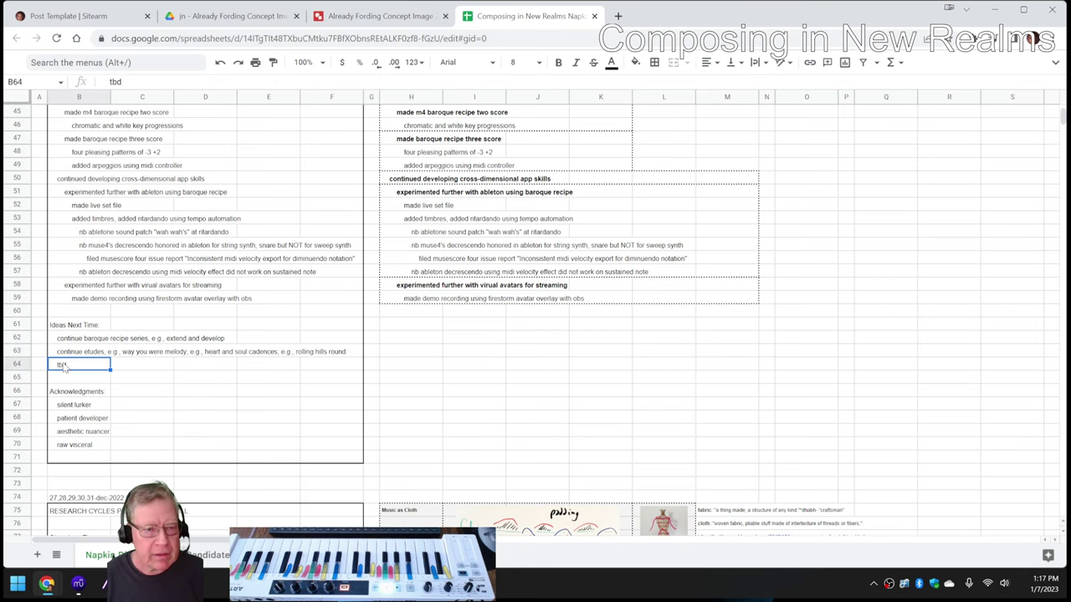
pyautogui.scroll(-4, 117, 416)
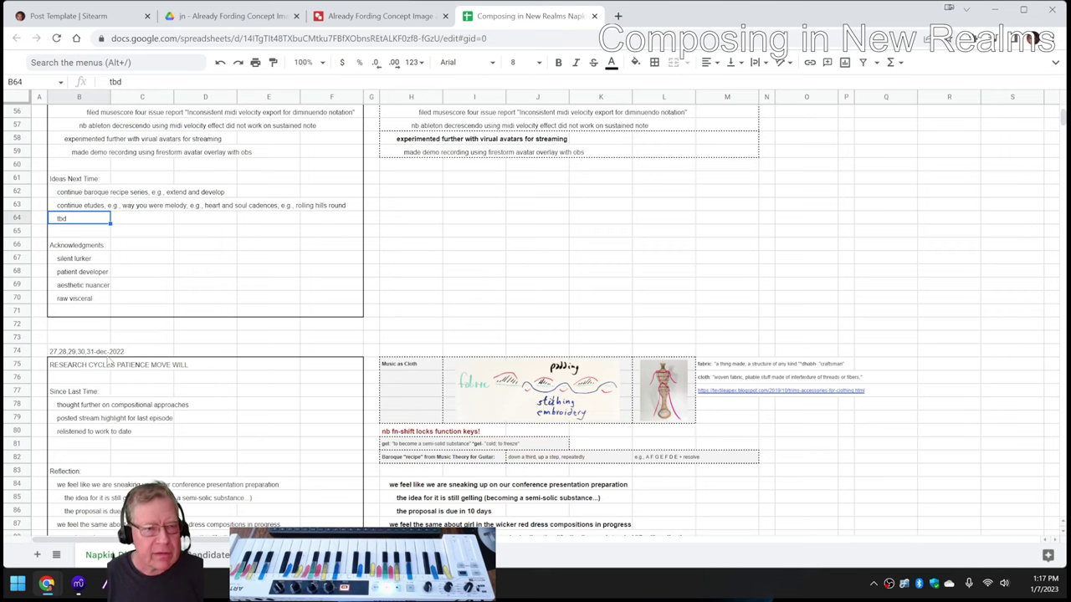
pyautogui.click(85, 274)
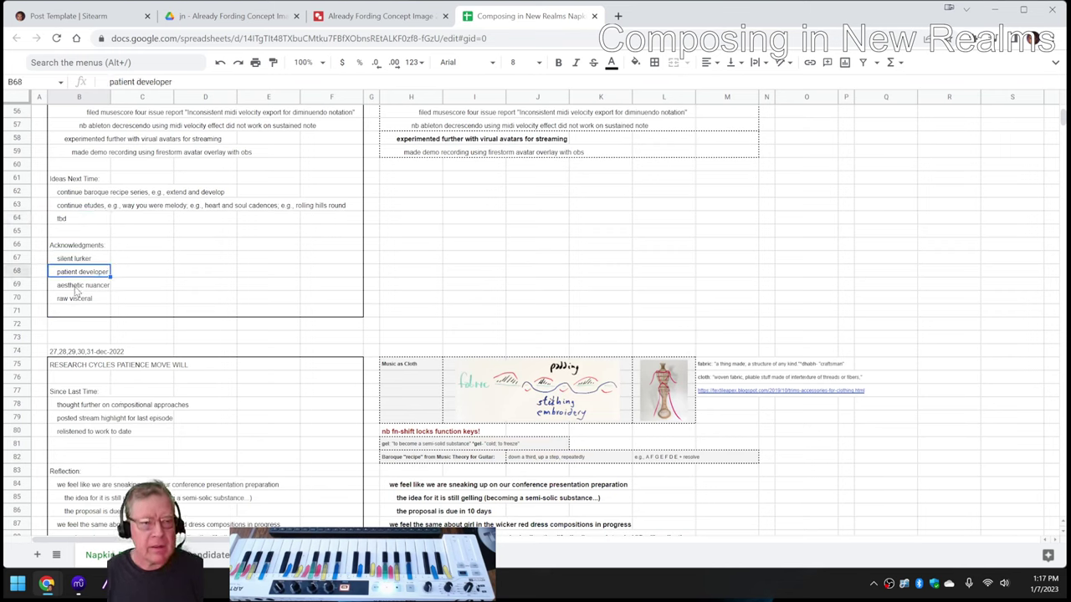
pyautogui.click(76, 287)
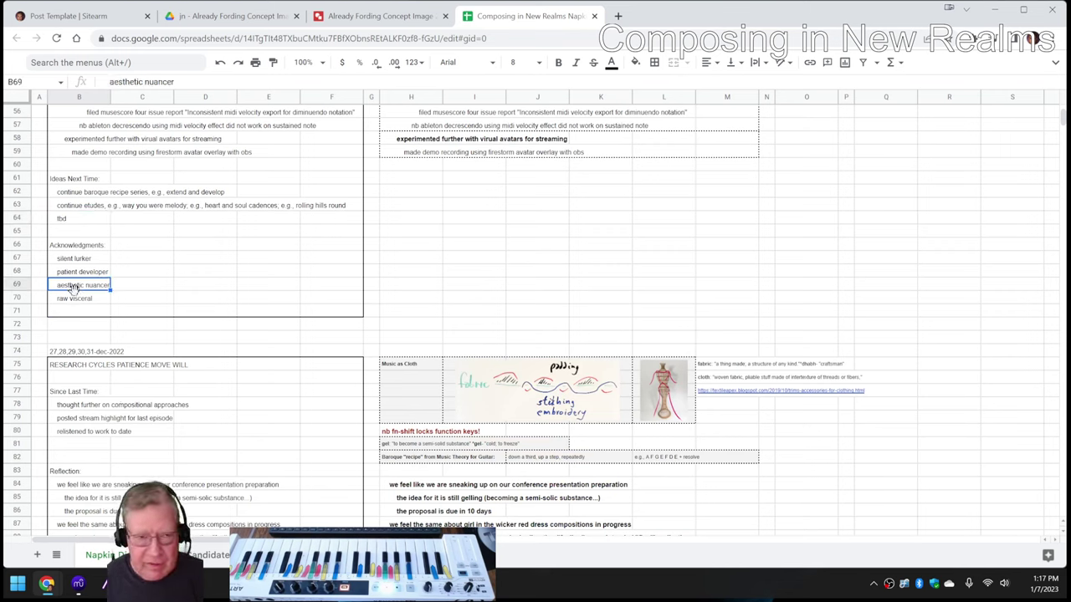
pyautogui.click(74, 304)
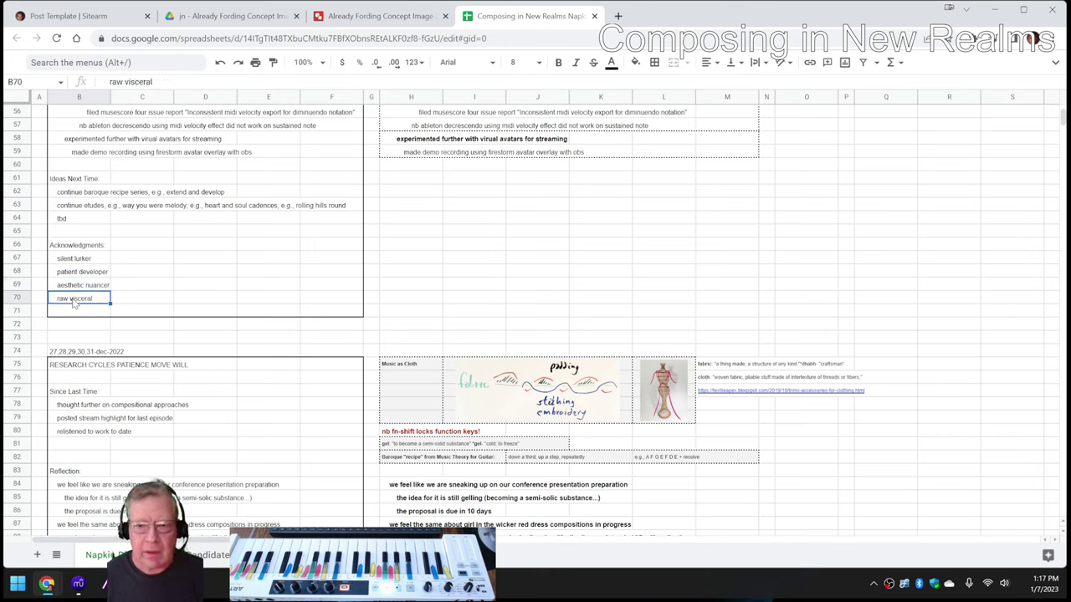